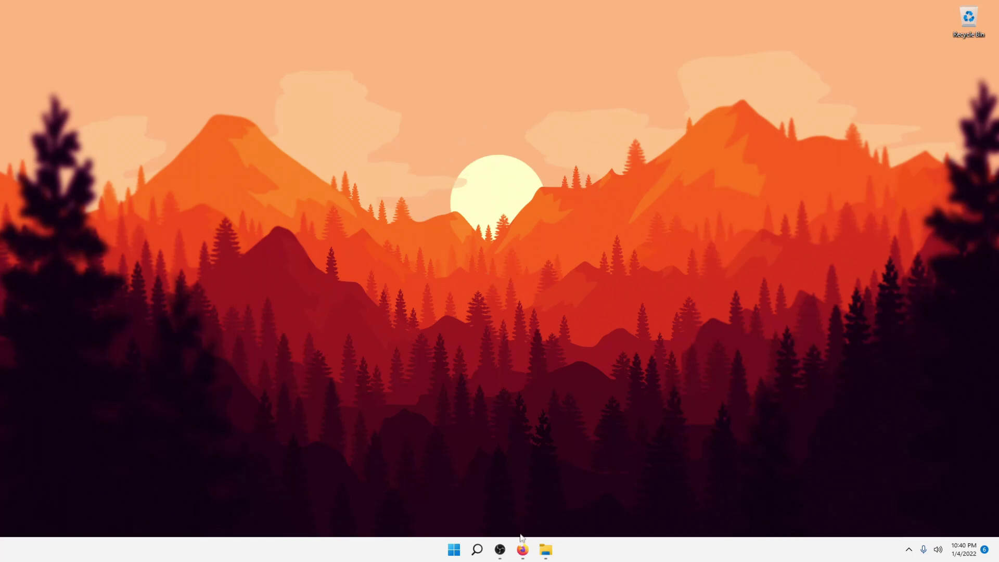
# Step: Download ffmpeg-git-full.7z from gyan.dev in Firefox and show it in Downloads
pyautogui.click(521, 551)
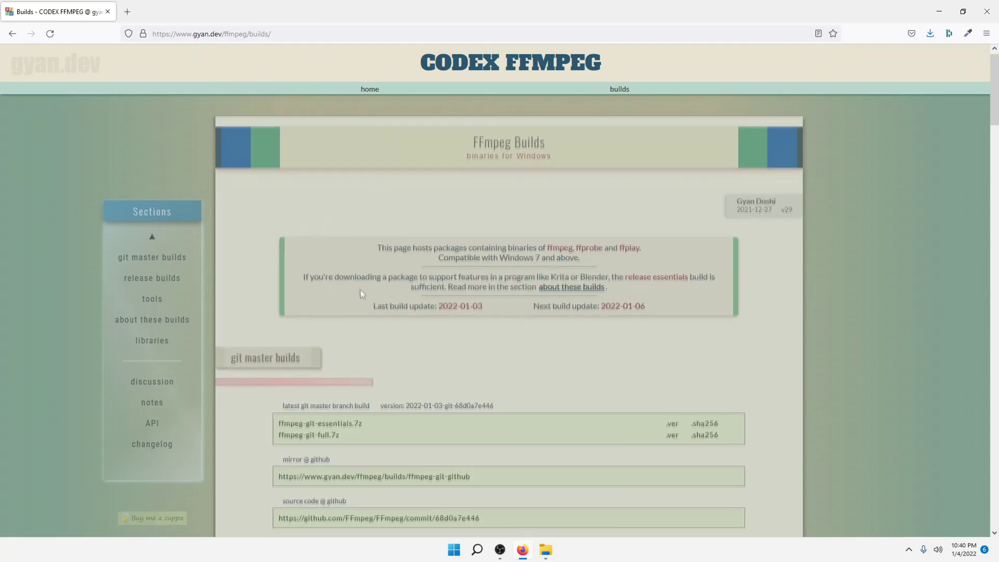
pyautogui.scroll(-3, 328, 320)
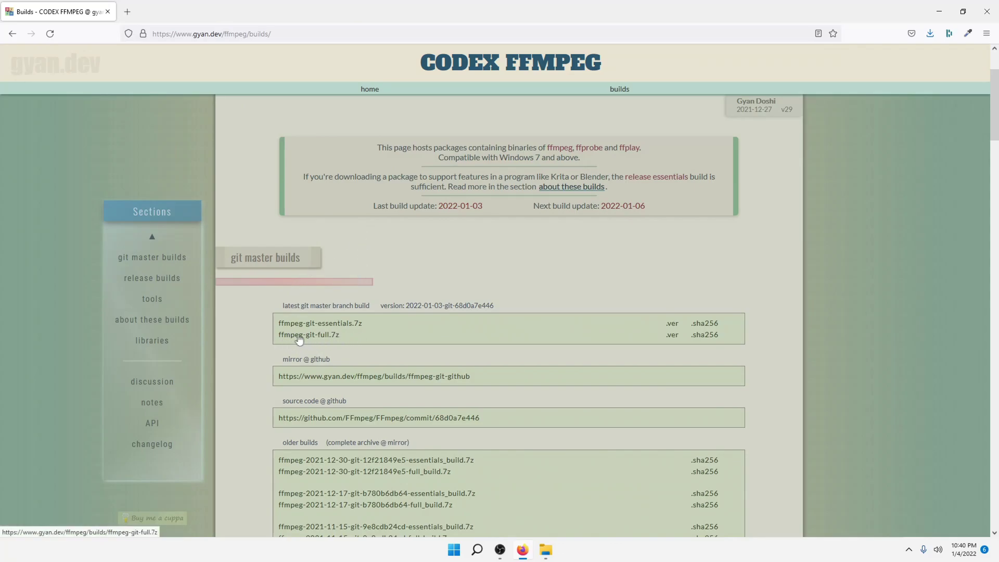
pyautogui.click(334, 341)
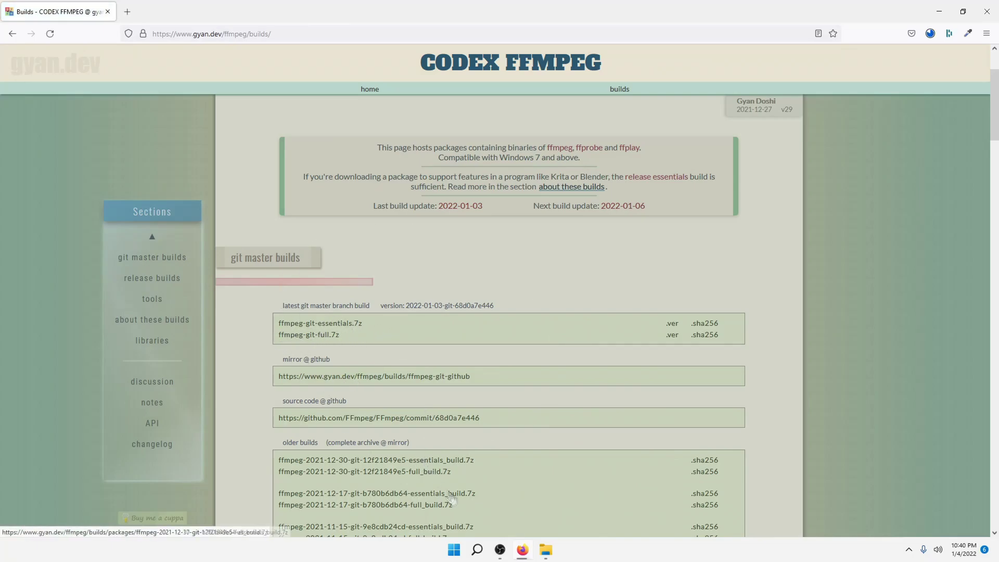
pyautogui.click(546, 550)
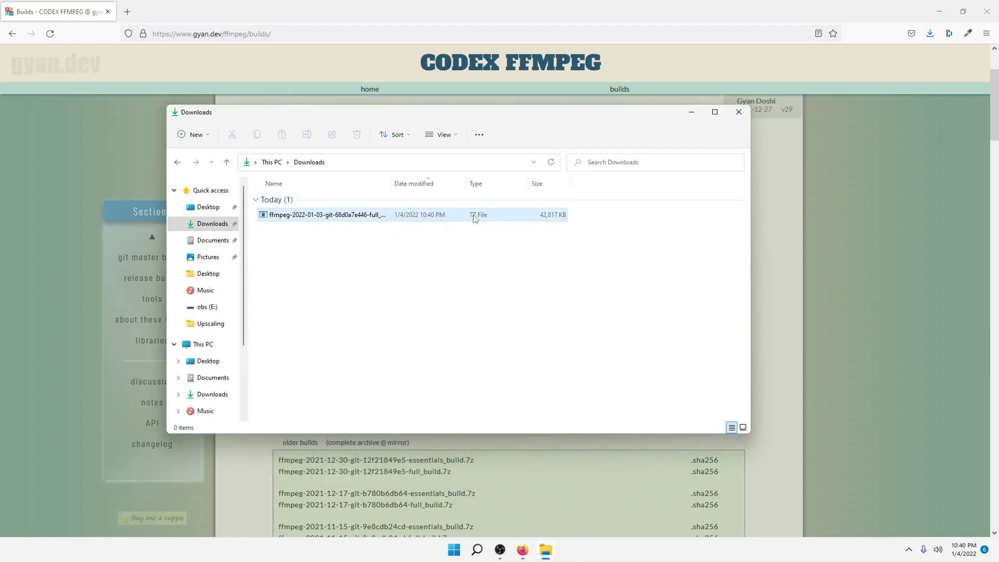
# Step: Extract the FFmpeg .7z archive with 7-Zip into its own ffmpeg full_build folder
pyautogui.rightClick(453, 218)
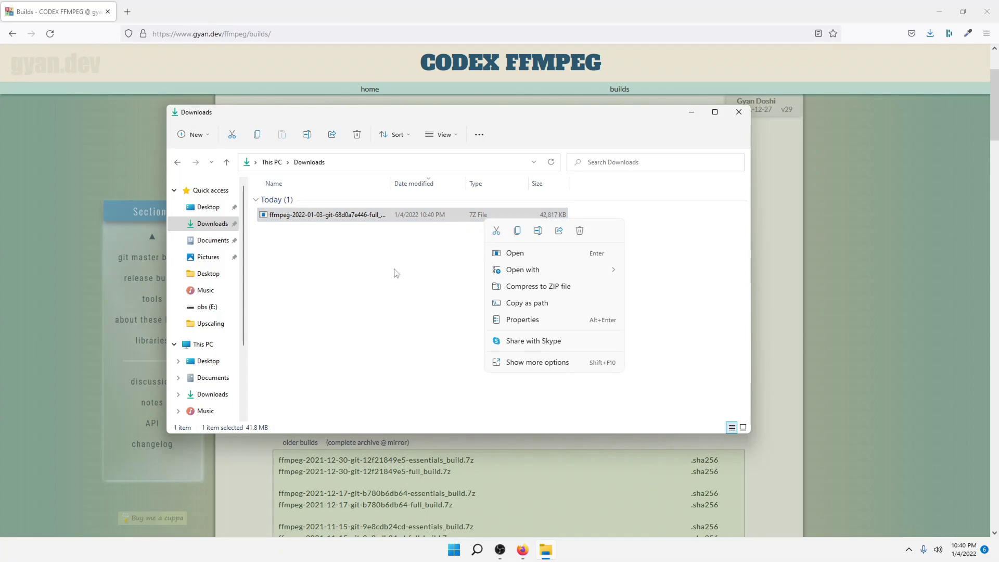
pyautogui.click(332, 231)
pyautogui.rightClick(323, 217)
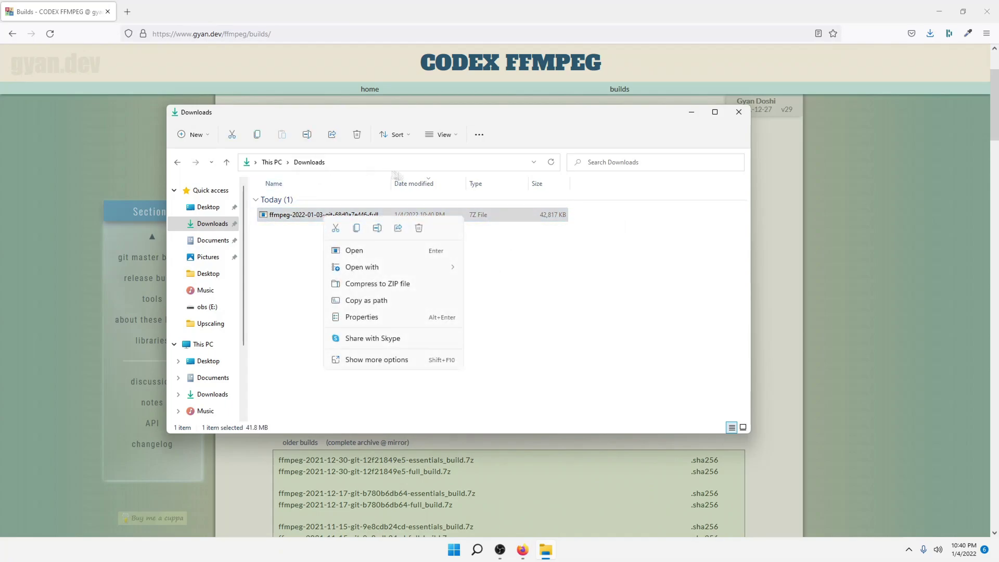
pyautogui.click(372, 361)
pyautogui.moveTo(443, 199)
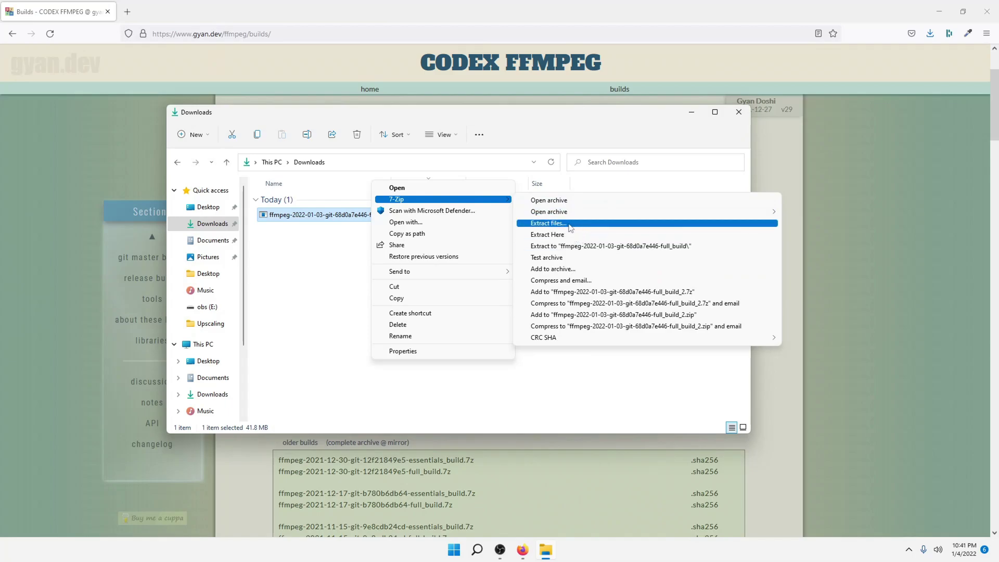
pyautogui.click(565, 249)
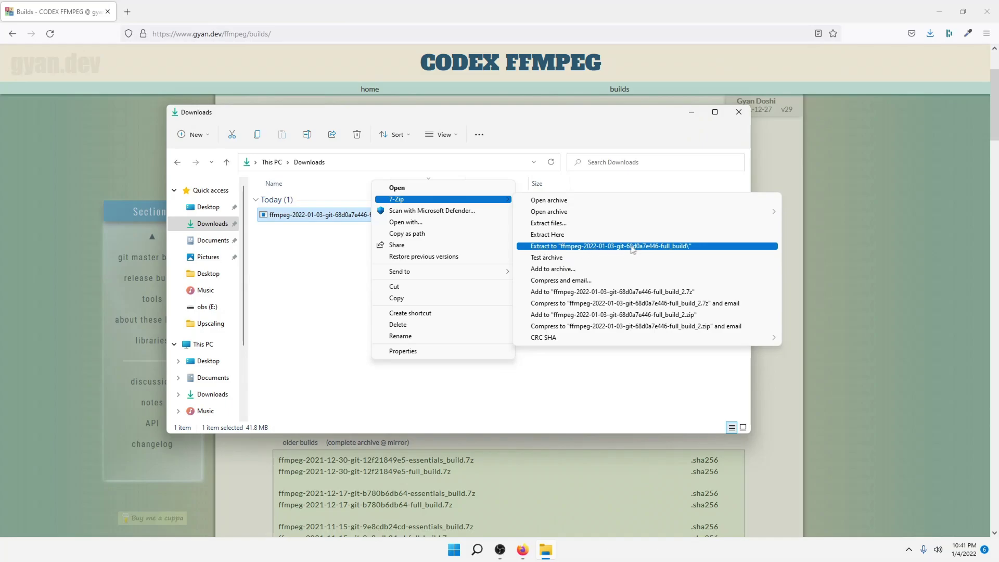
pyautogui.click(690, 248)
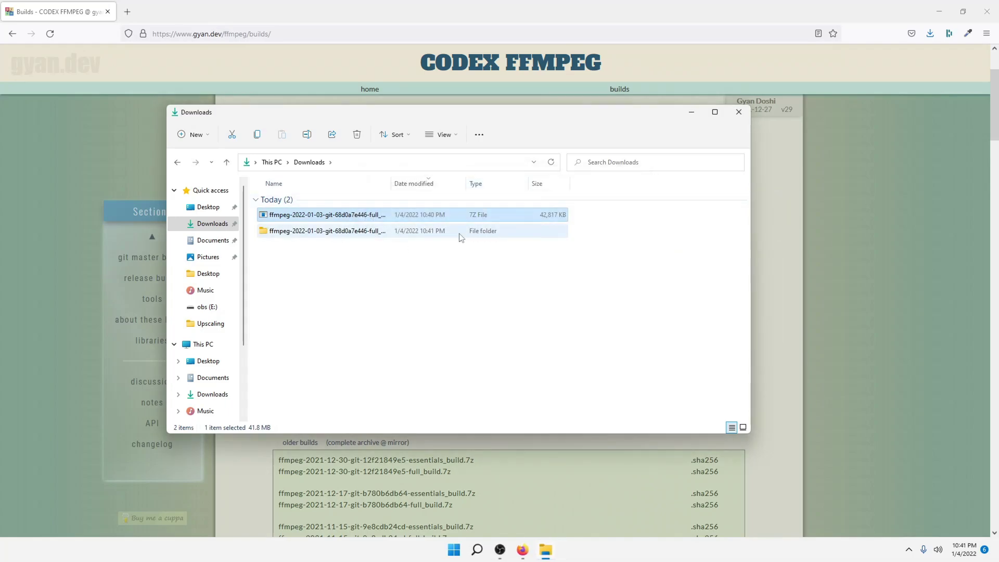
# Step: Open the bin folder inside the extracted FFmpeg build folder
pyautogui.doubleClick(332, 232)
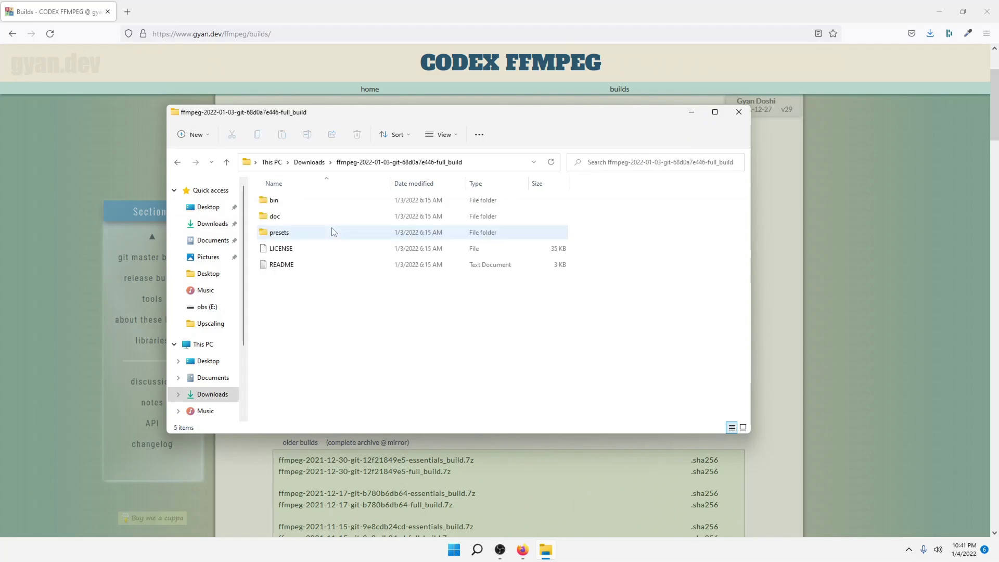
pyautogui.doubleClick(283, 201)
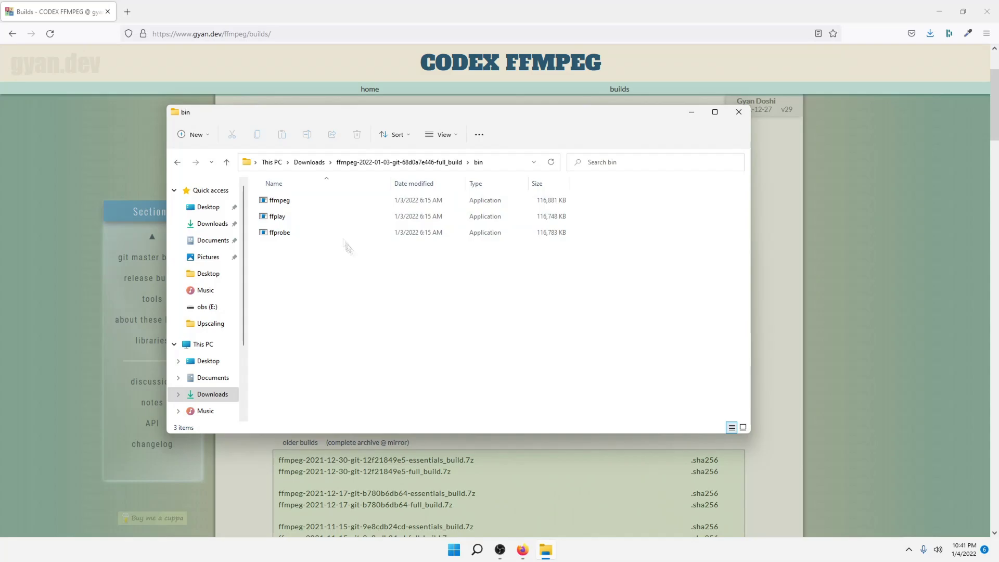
pyautogui.click(477, 549)
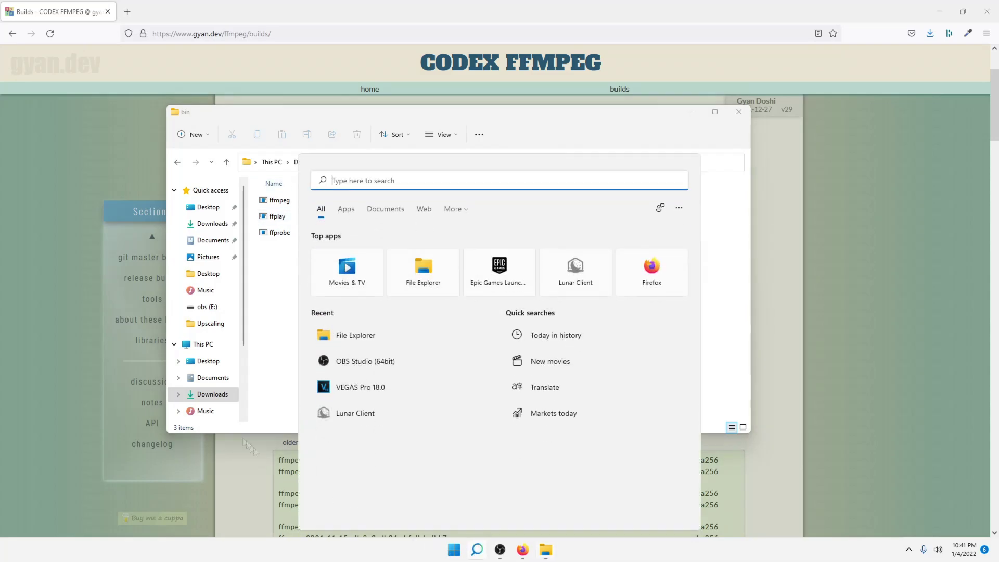
pyautogui.click(284, 344)
pyautogui.scroll(-2, 217, 366)
pyautogui.scroll(-1, 217, 366)
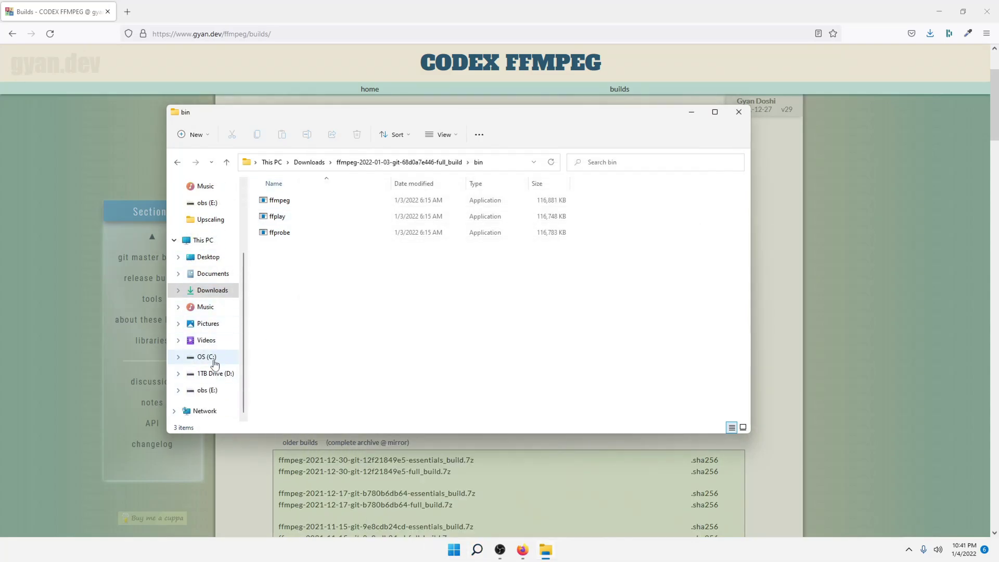
# Step: Move ffmpeg, ffplay and ffprobe into C:\, replacing the existing copies with admin permission
pyautogui.rightClick(206, 358)
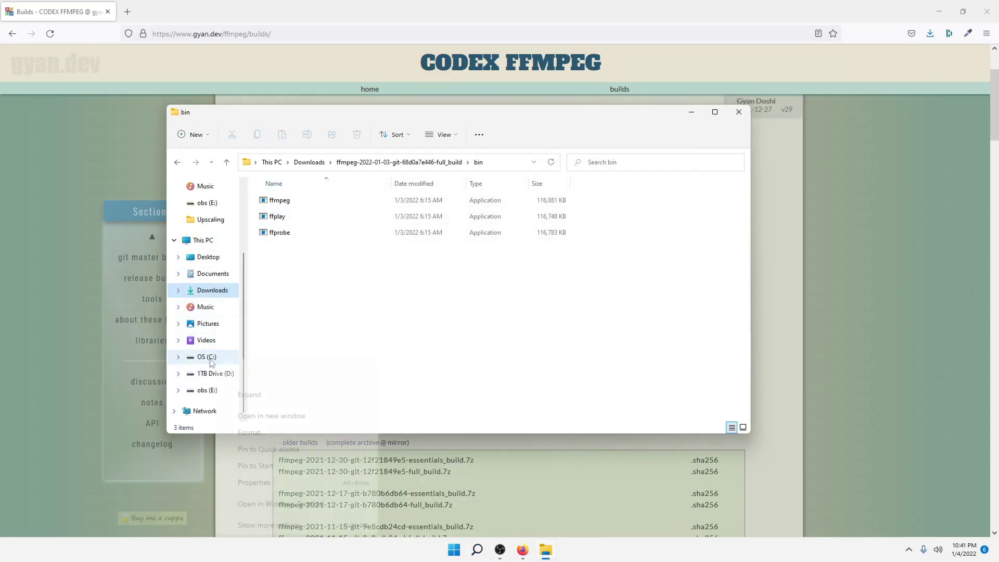
pyautogui.click(258, 415)
pyautogui.moveTo(361, 131); pyautogui.dragTo(673, 137)
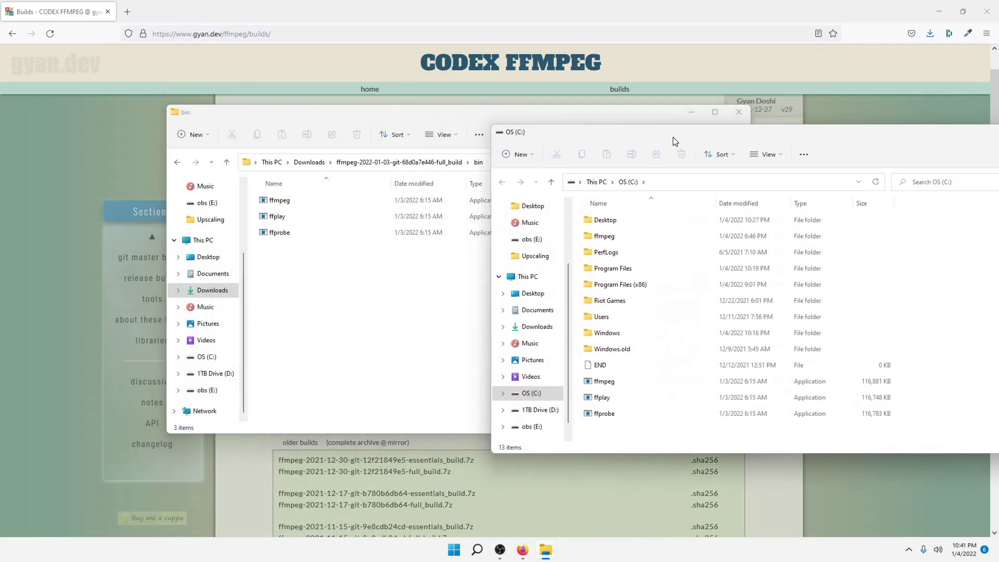
pyautogui.moveTo(445, 271)
pyautogui.mouseDown()
pyautogui.moveTo(392, 192)
pyautogui.moveTo(959, 290)
pyautogui.mouseUp()
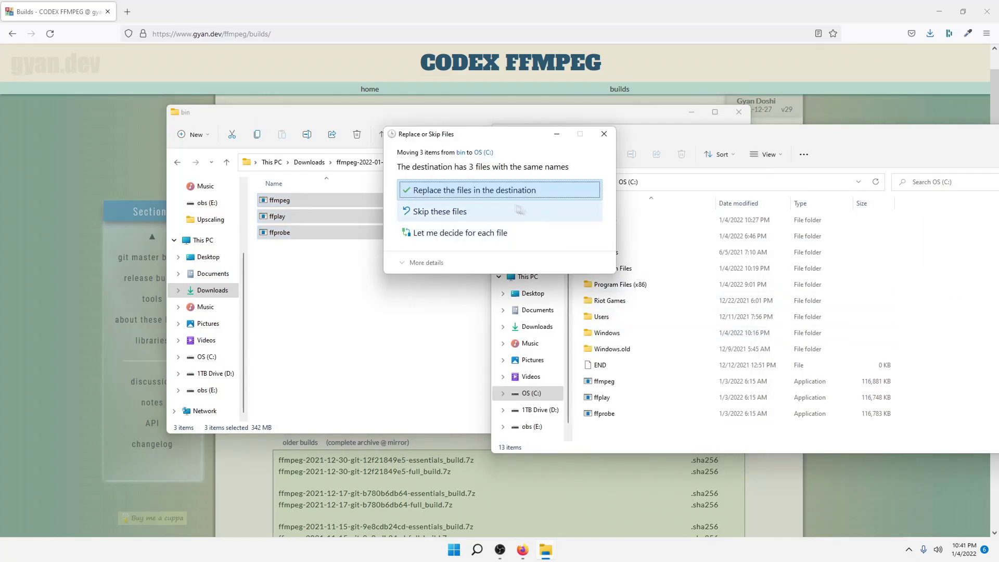
pyautogui.click(507, 190)
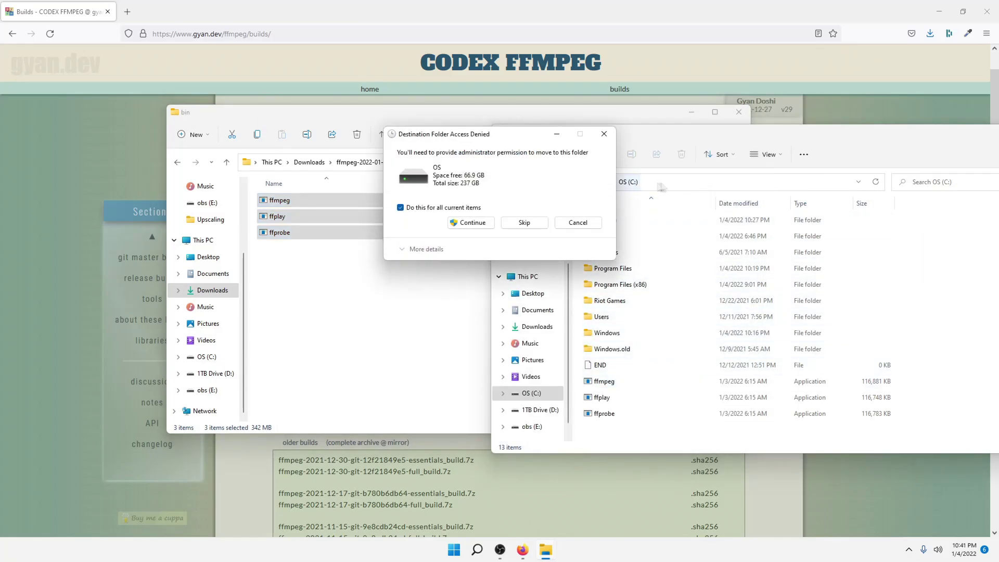
pyautogui.click(467, 223)
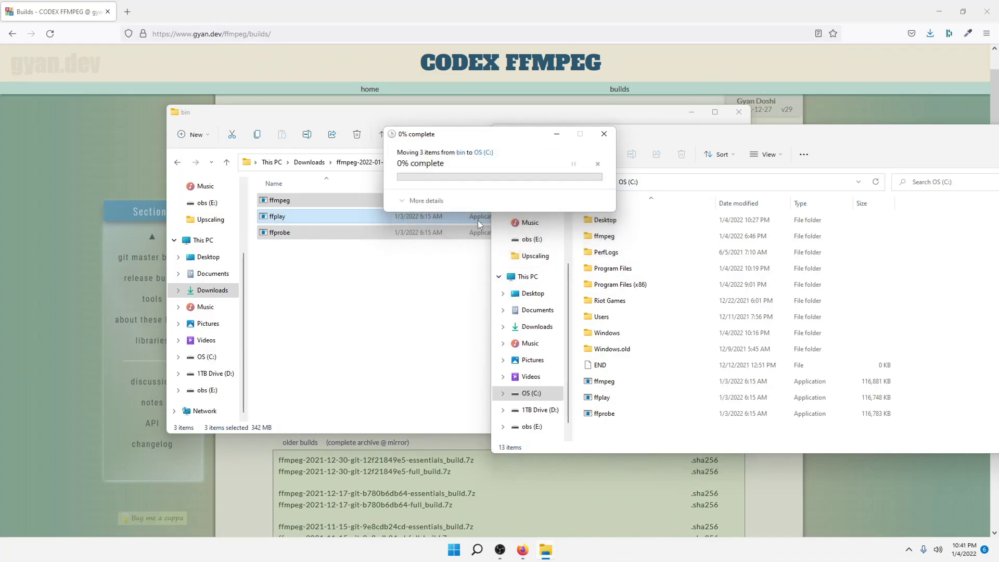
# Step: Select the drive C folder path in the OS (C:) window
pyautogui.click(941, 314)
pyautogui.moveTo(812, 135); pyautogui.dragTo(578, 126)
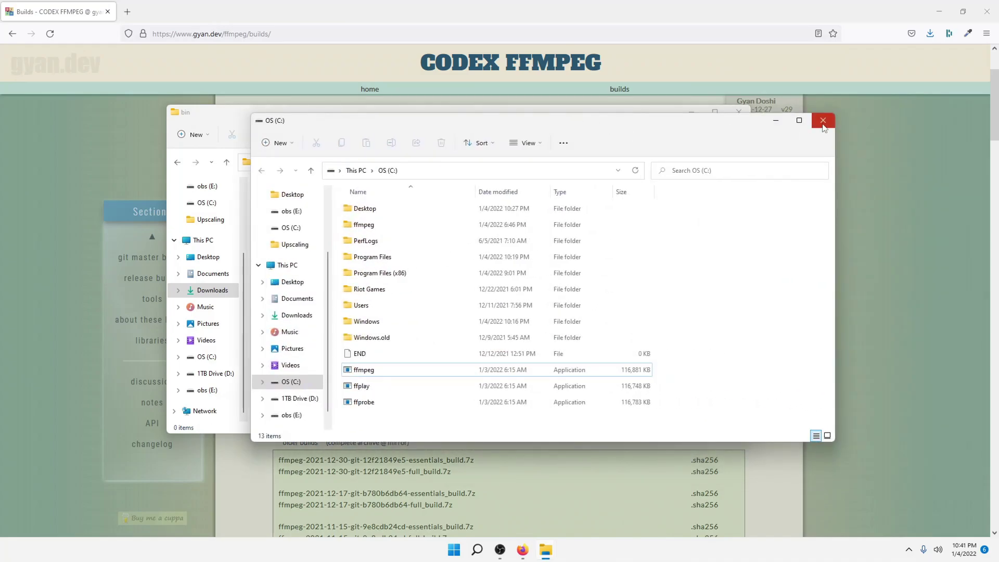
pyautogui.click(459, 174)
pyautogui.press('Down')
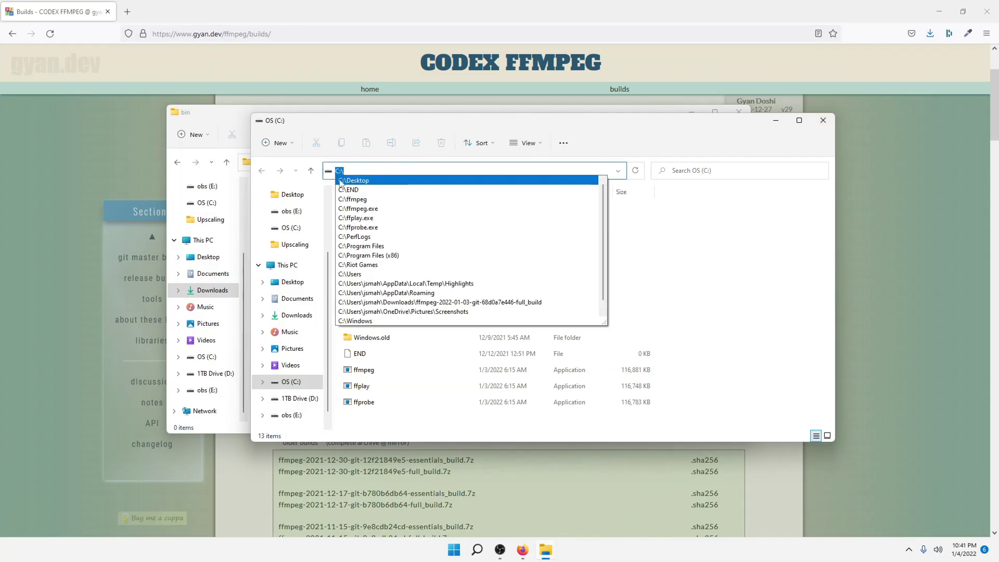
# Step: Open the system Path variable for editing in Environment Variables
pyautogui.click(477, 550)
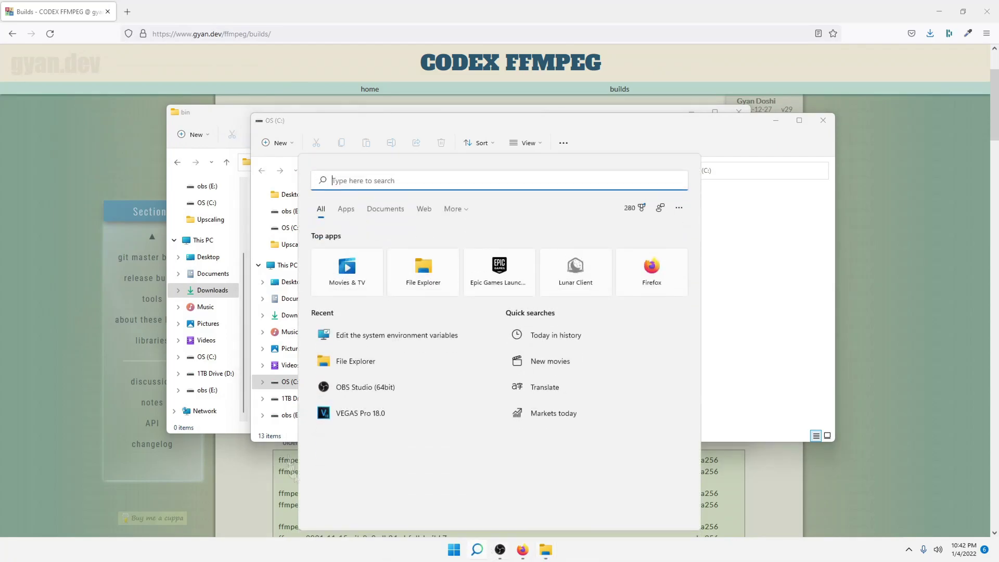
pyautogui.write('edit')
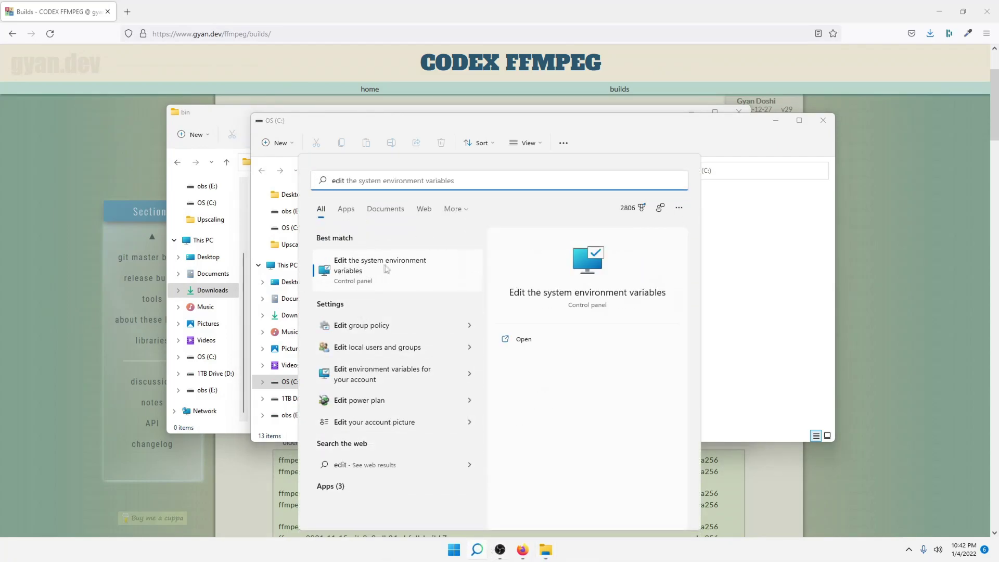
pyautogui.click(364, 275)
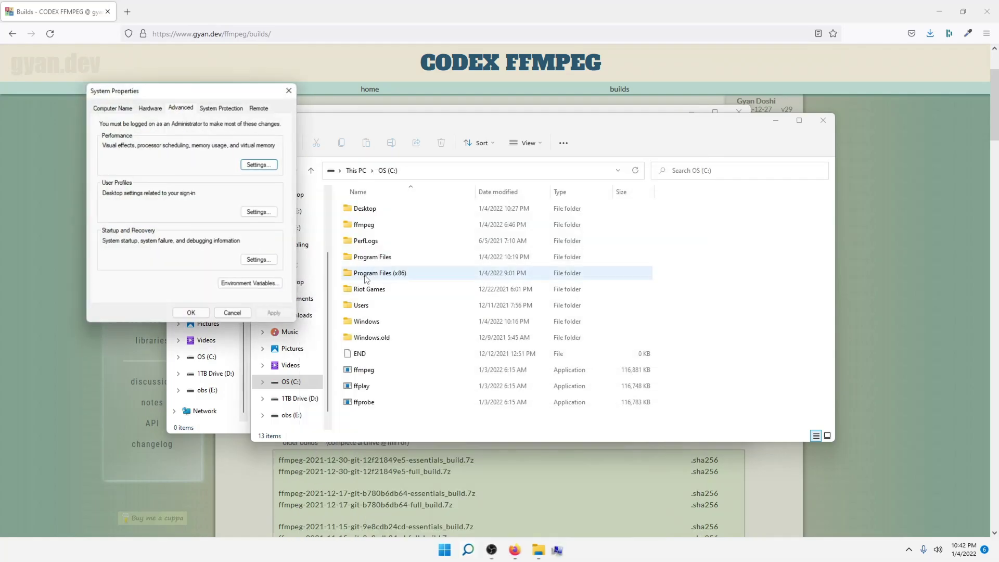
pyautogui.click(251, 285)
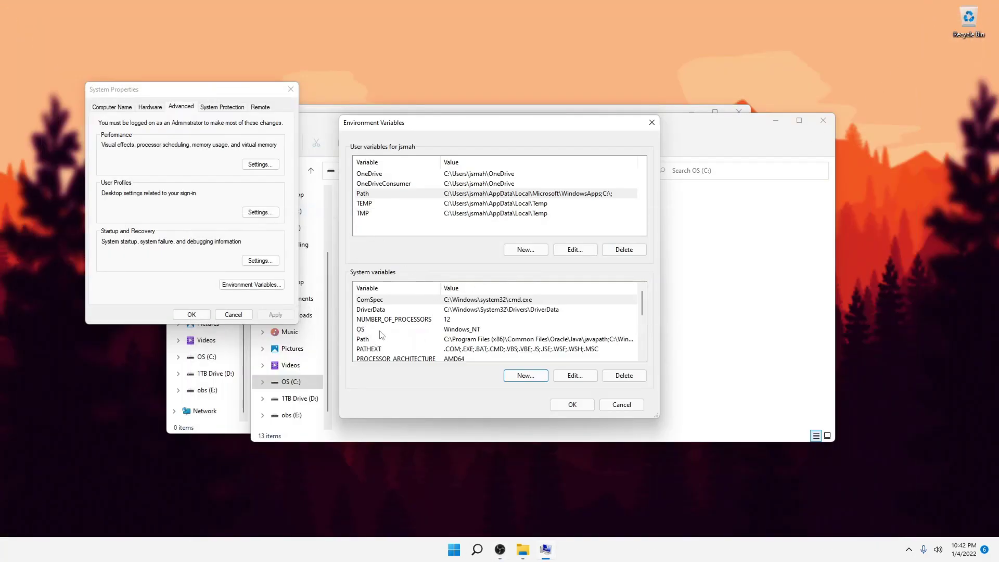
pyautogui.click(380, 340)
pyautogui.click(574, 376)
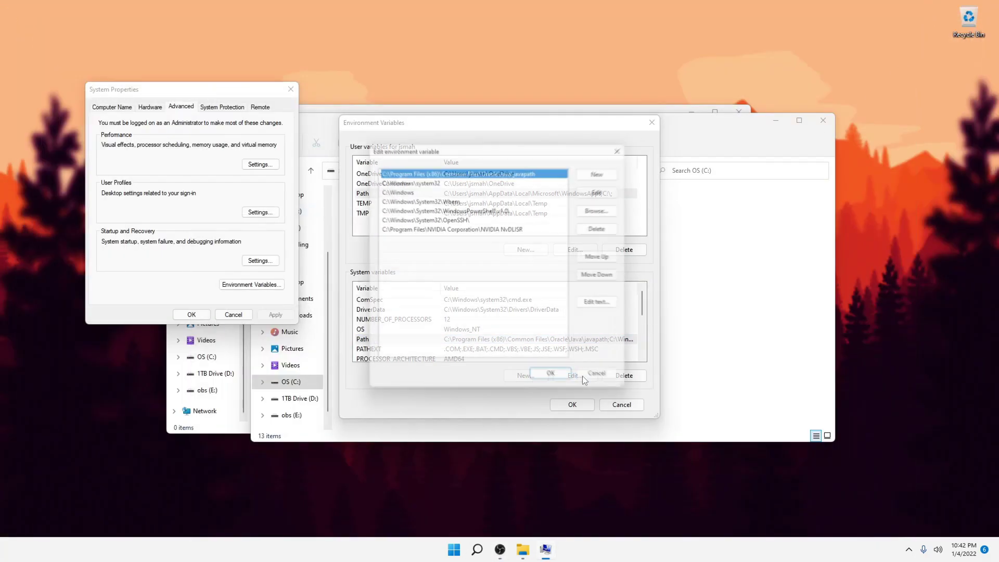
# Step: Add a C:\ entry to Path and confirm all the system settings dialogs
pyautogui.click(606, 169)
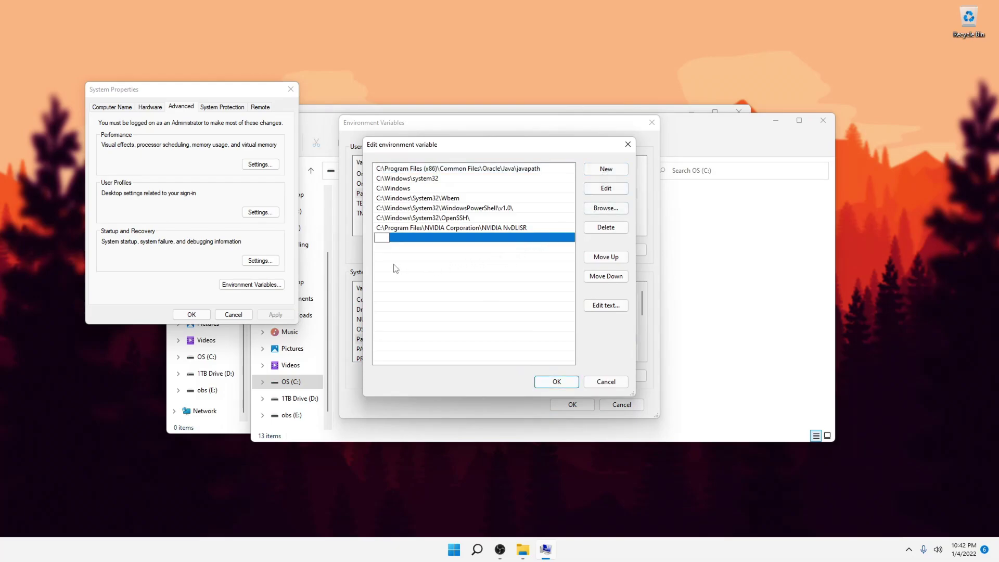
pyautogui.write('C:\\')
pyautogui.click(559, 382)
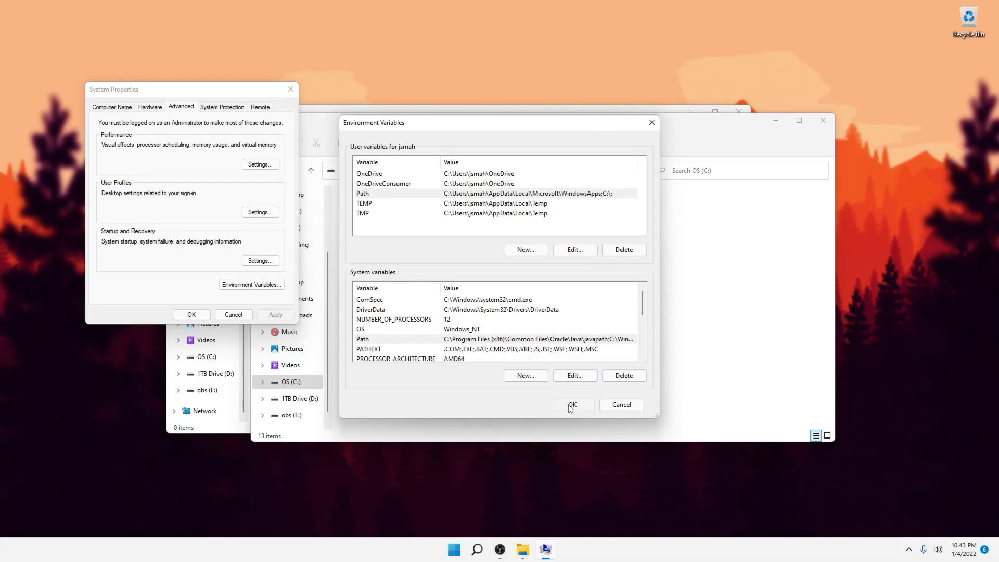
pyautogui.click(572, 403)
pyautogui.click(191, 315)
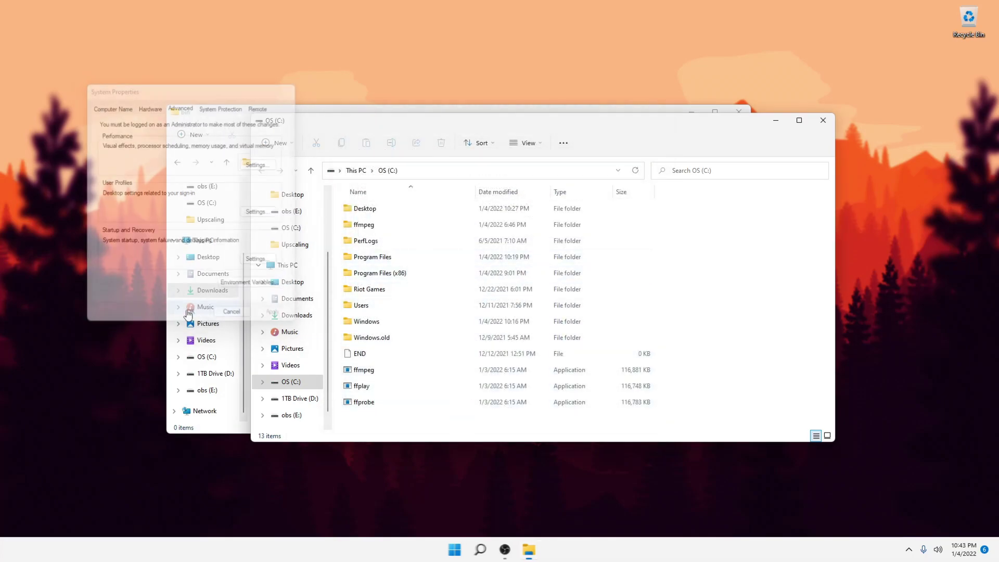
pyautogui.moveTo(623, 122); pyautogui.dragTo(450, 135)
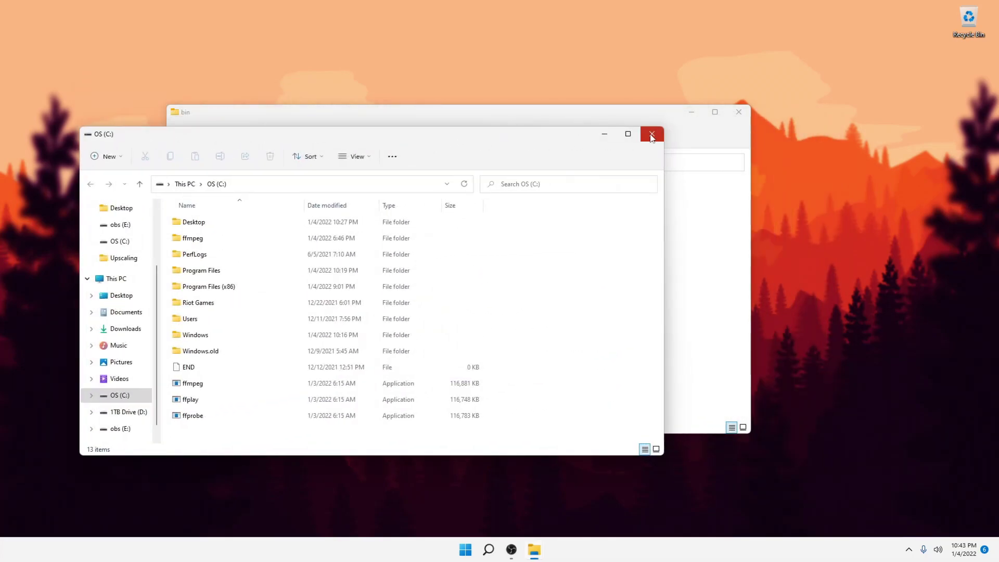
# Step: Close the OS (C:) and bin windows and start a desktop folder, erasing a mistyped name
pyautogui.click(653, 133)
pyautogui.click(738, 111)
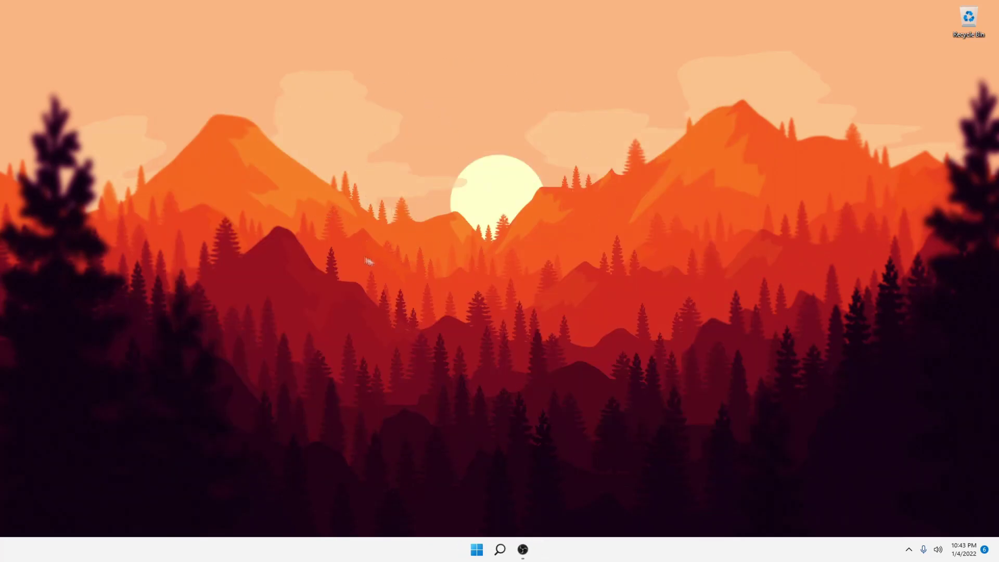
pyautogui.rightClick(427, 283)
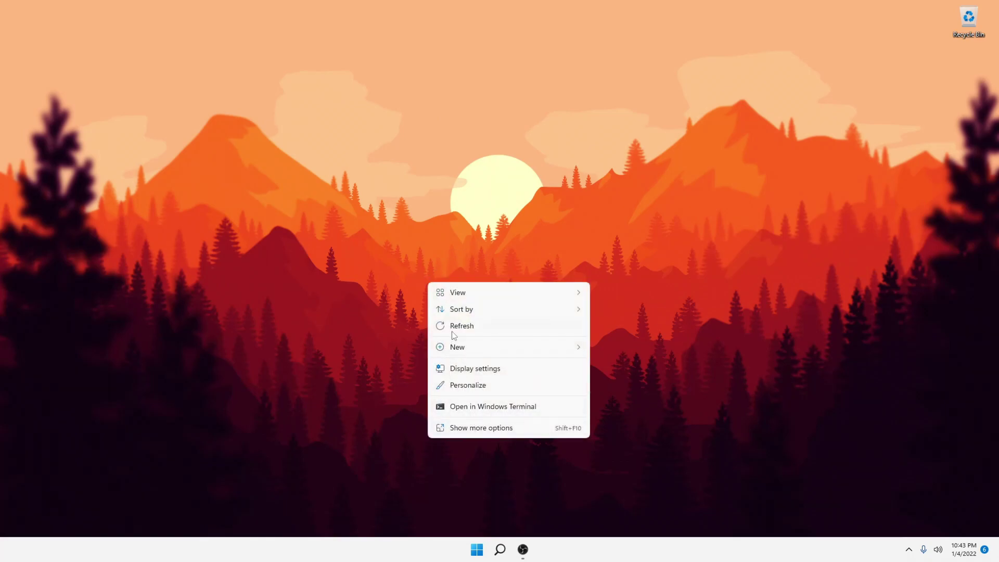
pyautogui.moveTo(468, 346)
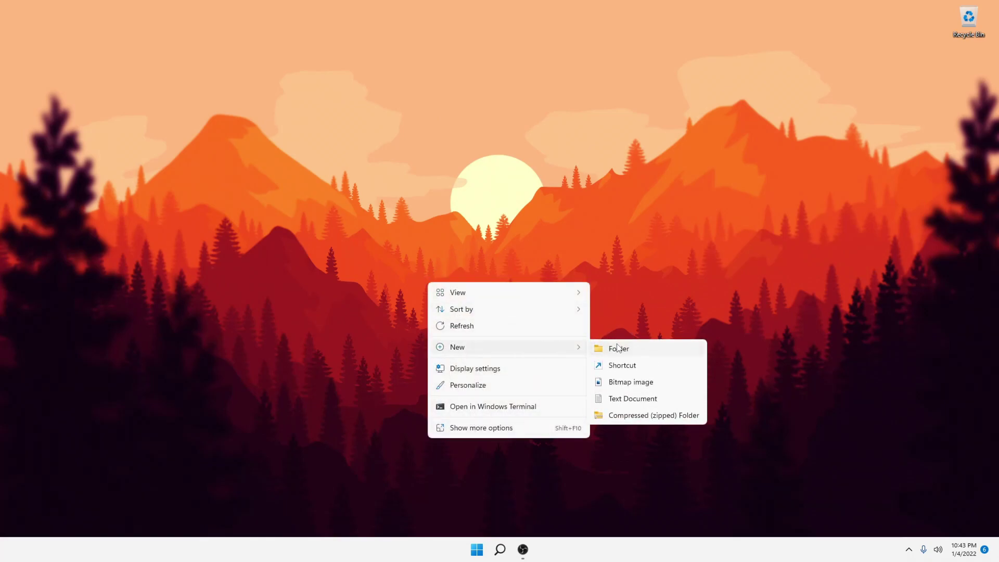
pyautogui.click(609, 348)
pyautogui.press('BackSpace')
pyautogui.write('U')
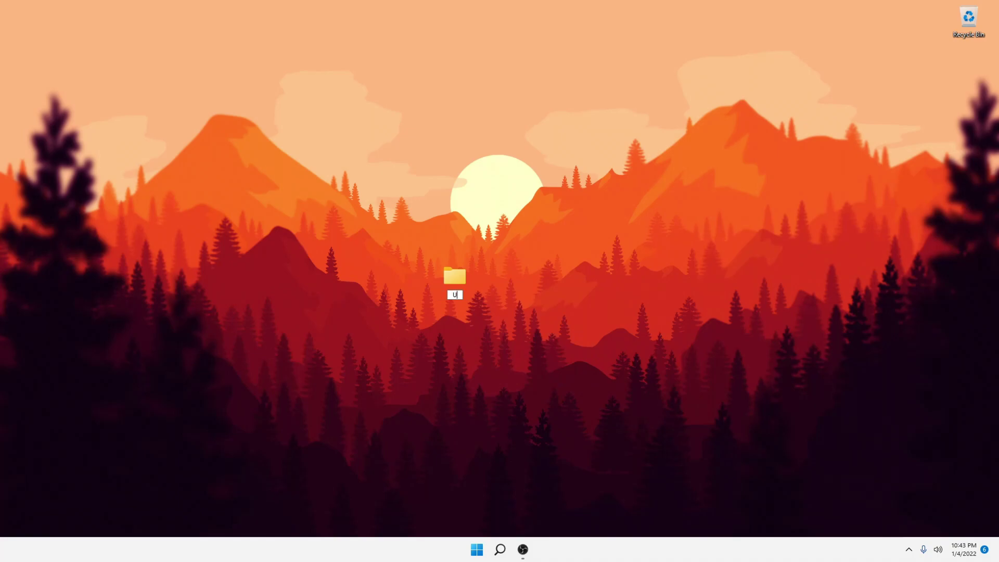
pyautogui.write('p')
pyautogui.press('BackSpace')
pyautogui.press('BackSpace')
pyautogui.write('we')
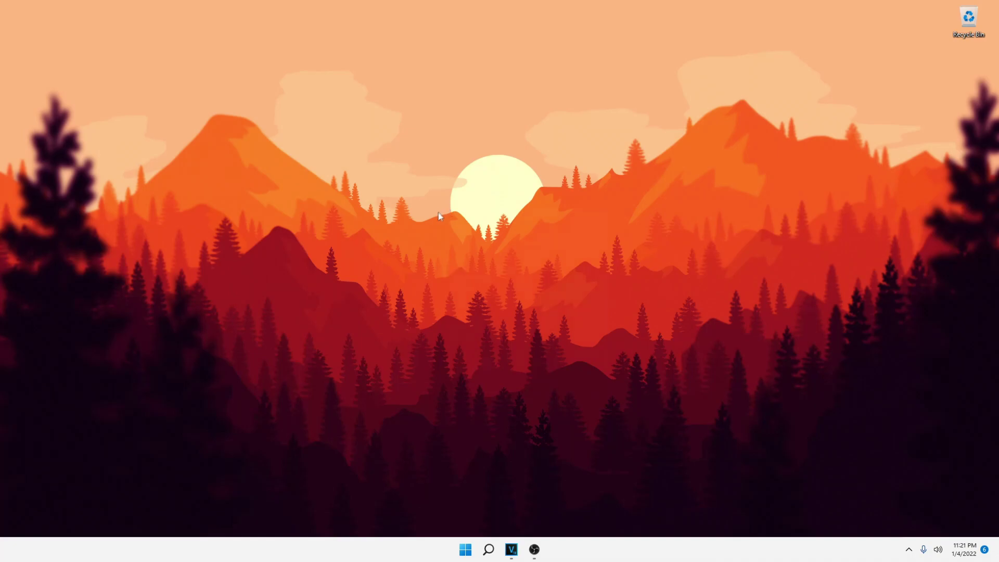
# Step: Create a new desktop folder named welovedandy
pyautogui.rightClick(445, 205)
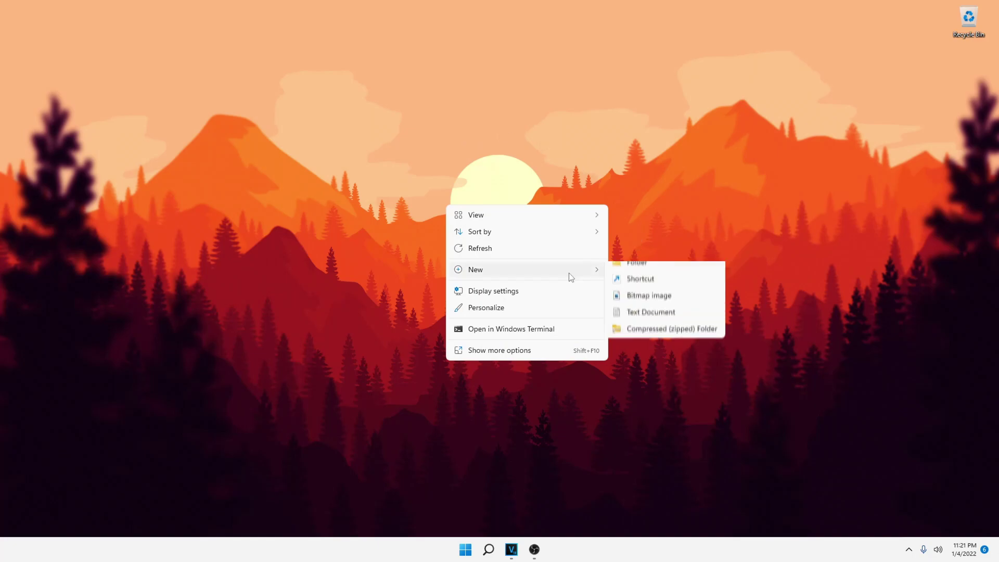
pyautogui.moveTo(499, 269)
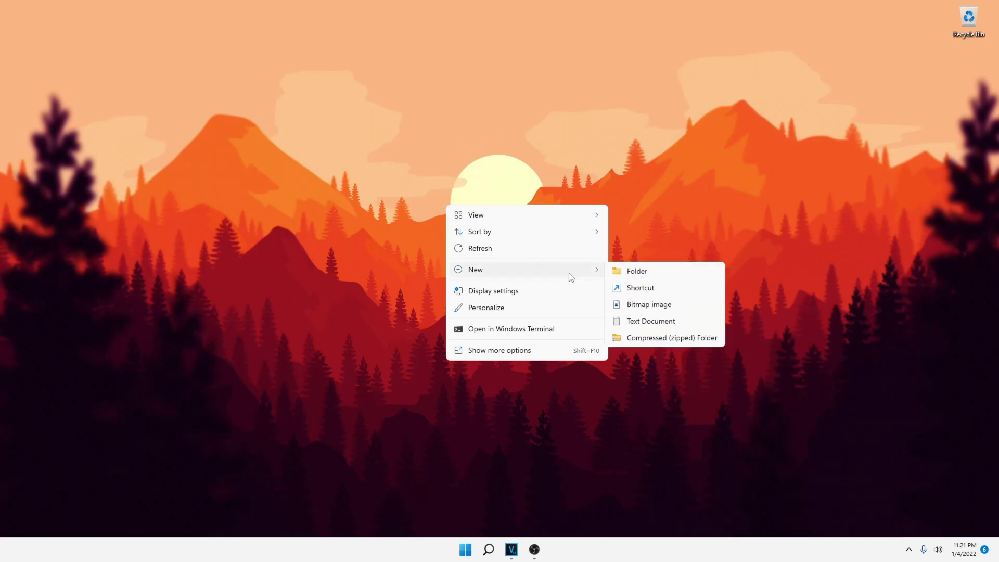
pyautogui.click(630, 273)
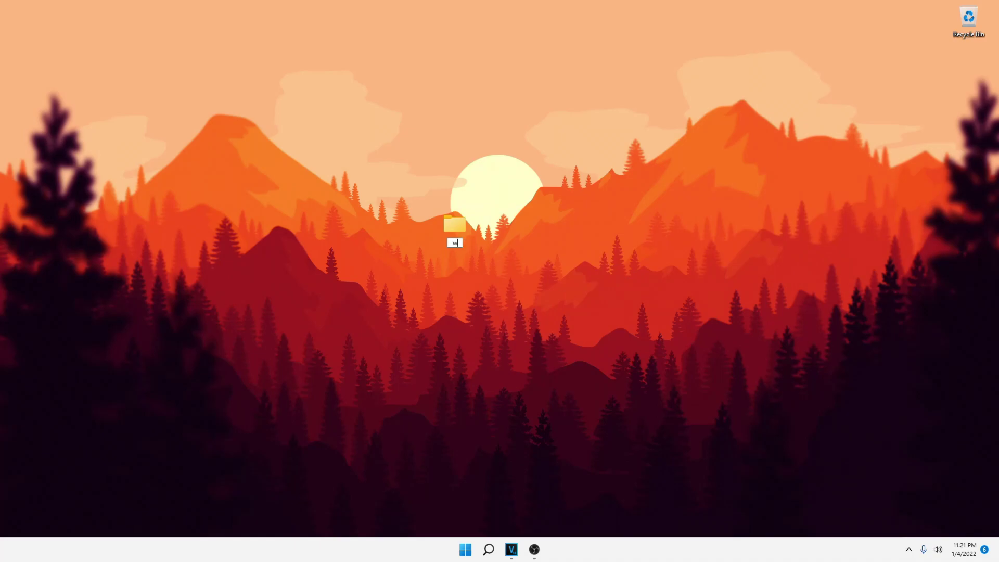
pyautogui.write('welovecandy')
pyautogui.press('Return')
# Step: Inside welovedandy, create a new text document named 4k
pyautogui.doubleClick(454, 241)
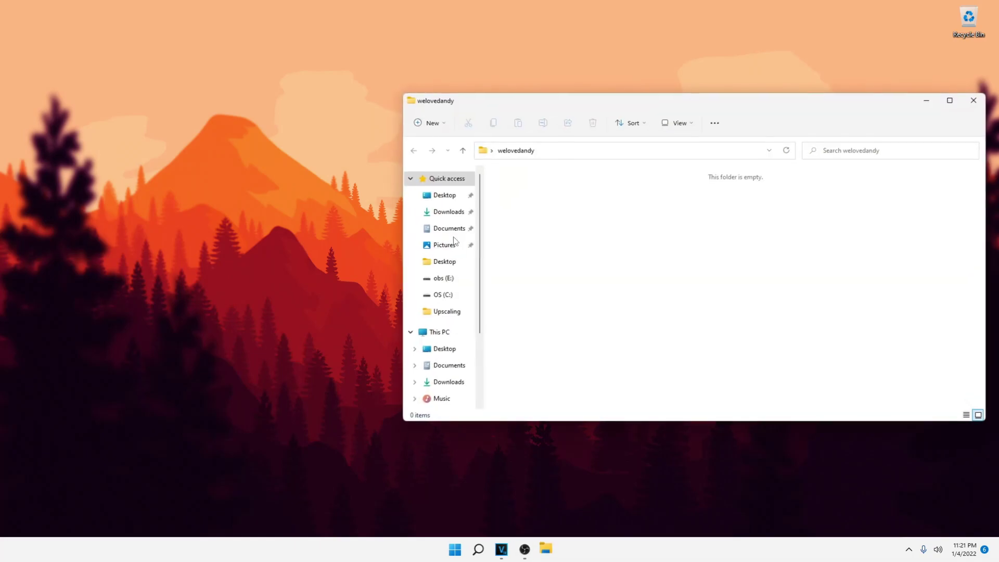
pyautogui.rightClick(540, 237)
pyautogui.moveTo(572, 317)
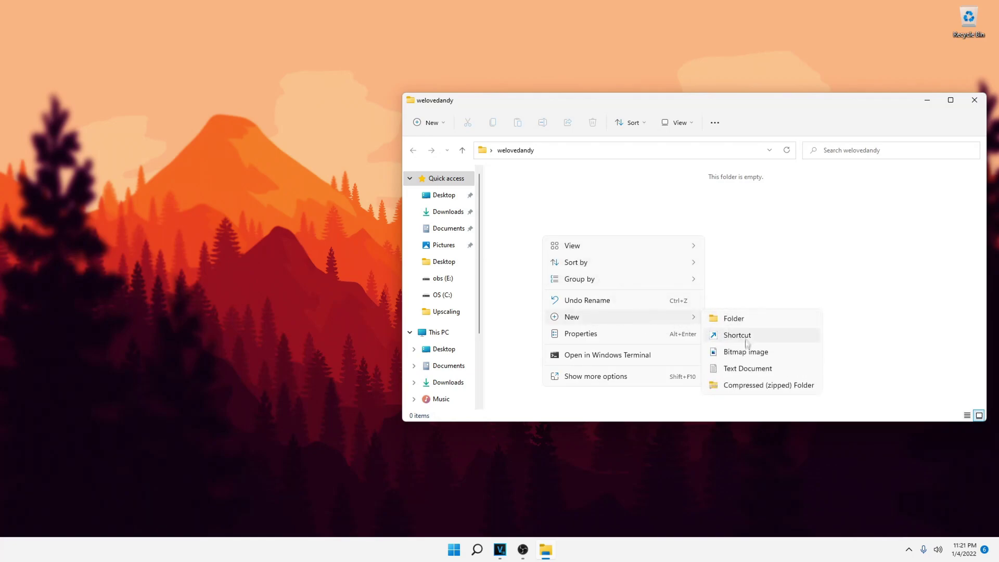
pyautogui.click(749, 370)
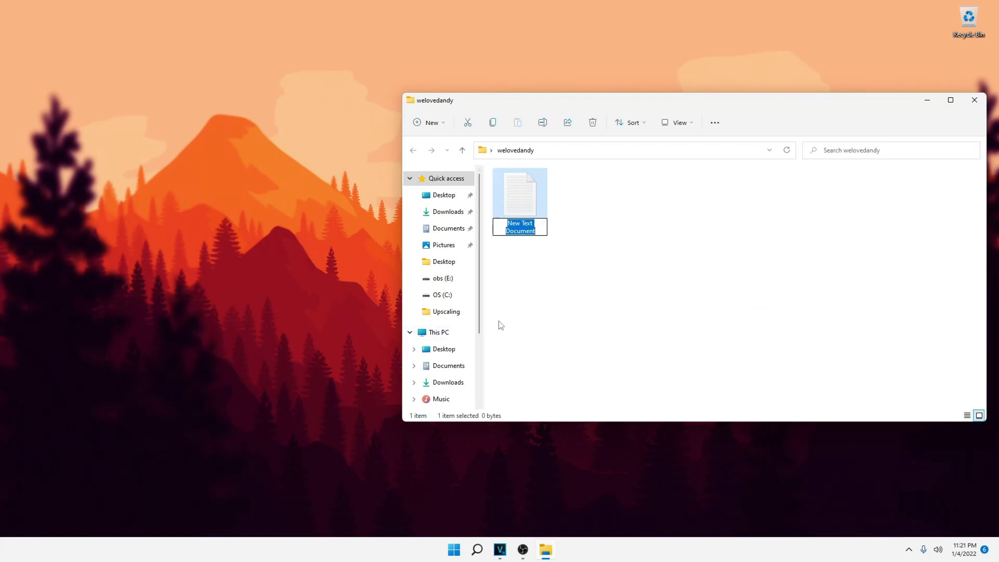
pyautogui.write('4k')
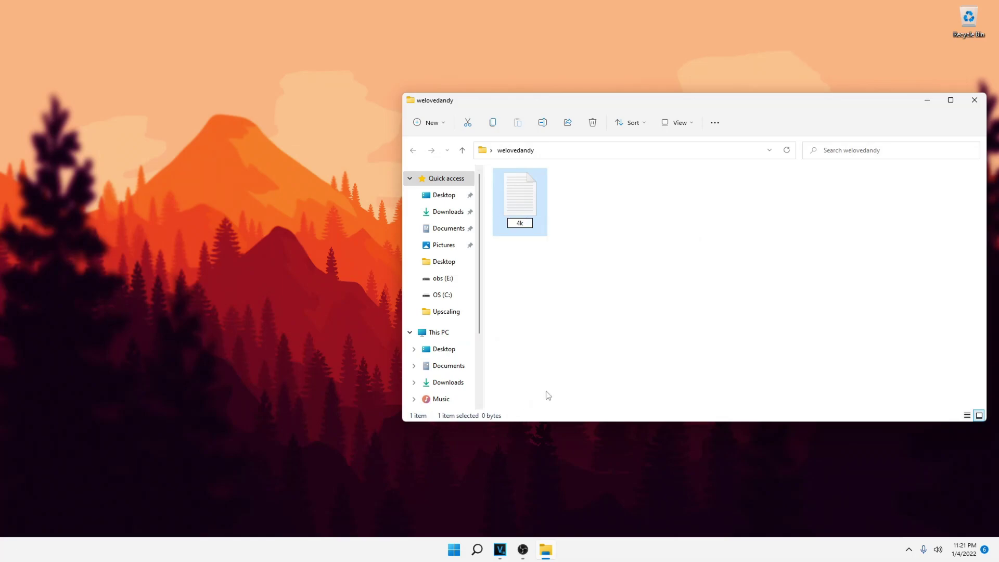
pyautogui.click(506, 247)
pyautogui.rightClick(519, 225)
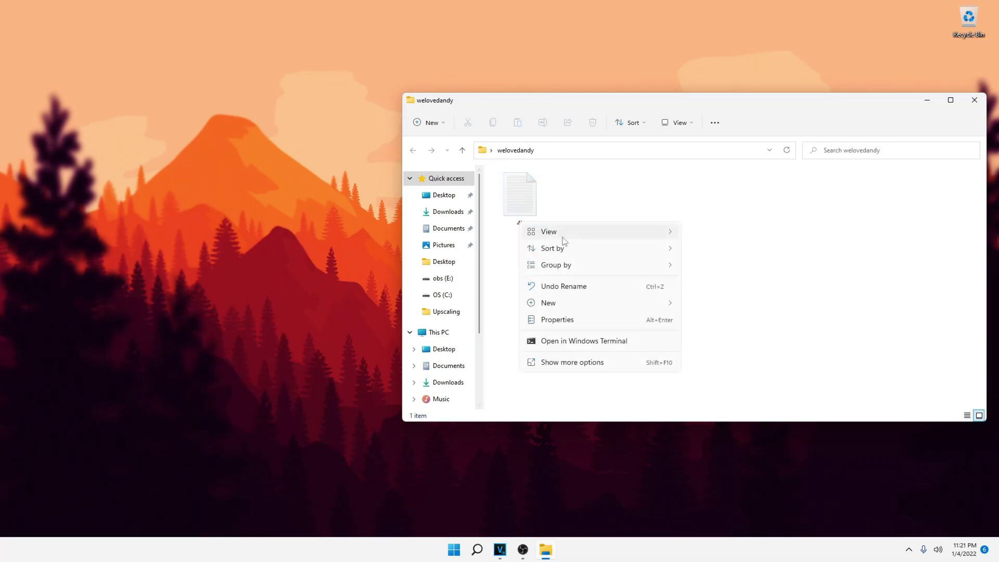
# Step: Paste the cd and ffmpeg 3840x2160 upscale commands into the 4k file
pyautogui.doubleClick(521, 198)
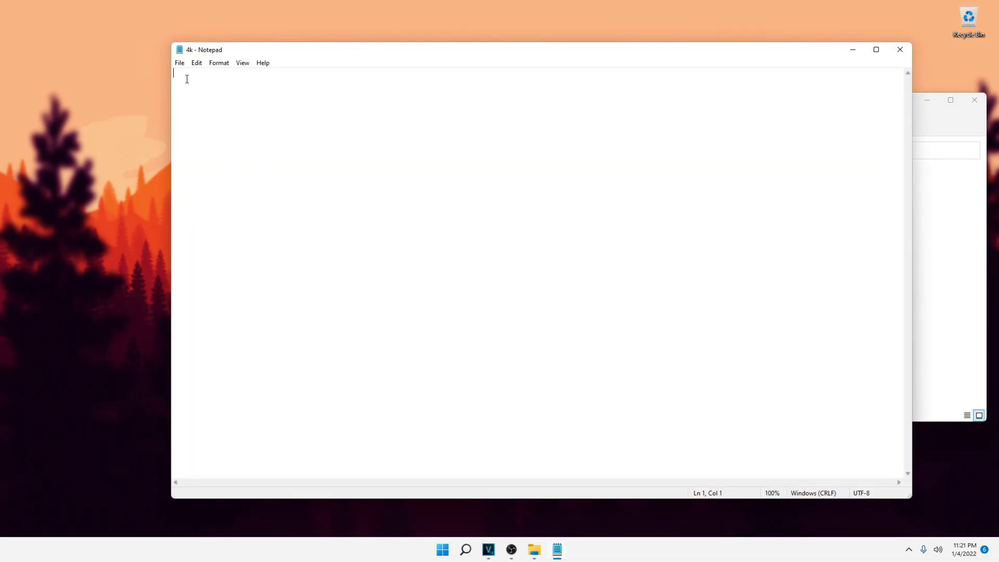
pyautogui.write('cd C:\\Users\\jsmah\\OneDrive\\Desktop\\welovedandy  C:\\ffmpeg\\bin\\ffmpeg.exe -i dandy.mp4 -vf scale=3840:2160:flags=neighbor -r 60 -rc constqp -qp 19 -c:a copy finish.mp4')
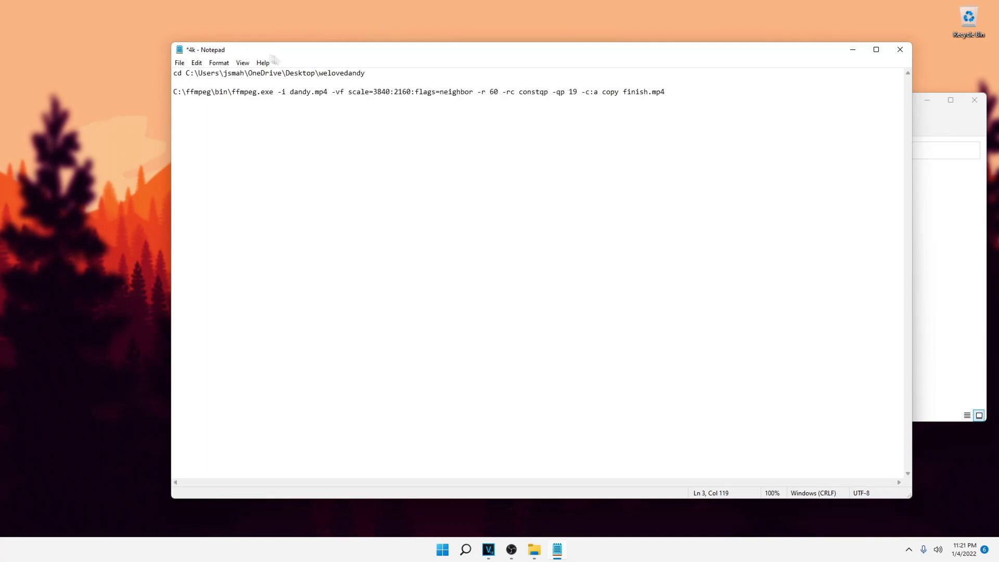
pyautogui.moveTo(399, 77)
pyautogui.mouseDown()
pyautogui.moveTo(310, 56)
pyautogui.moveTo(193, 72)
pyautogui.mouseUp()
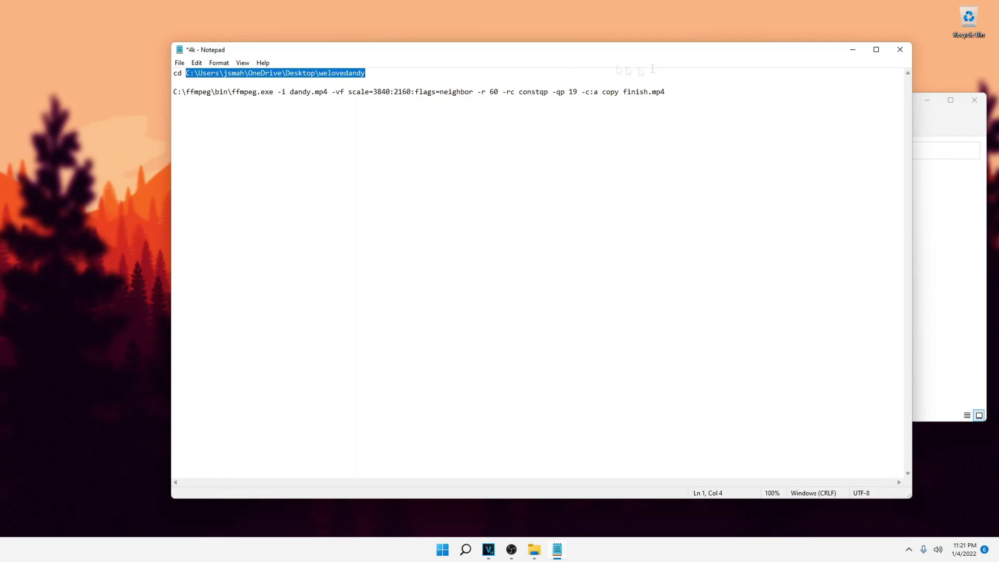
# Step: Replace the cd line's path with the welovedandy folder's full path
pyautogui.click(852, 49)
pyautogui.click(565, 151)
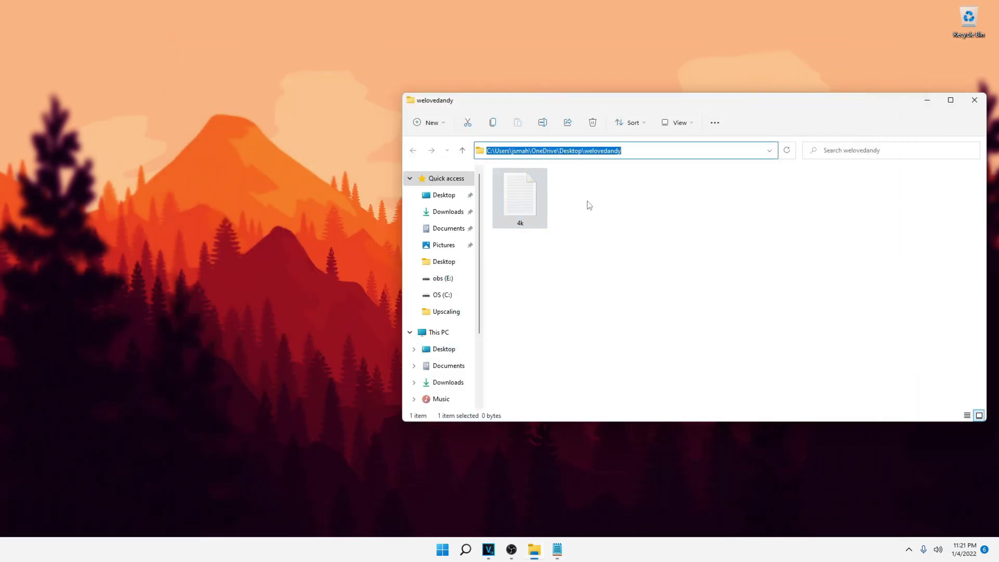
pyautogui.click(557, 550)
pyautogui.hotkey('ctrl', 'v')
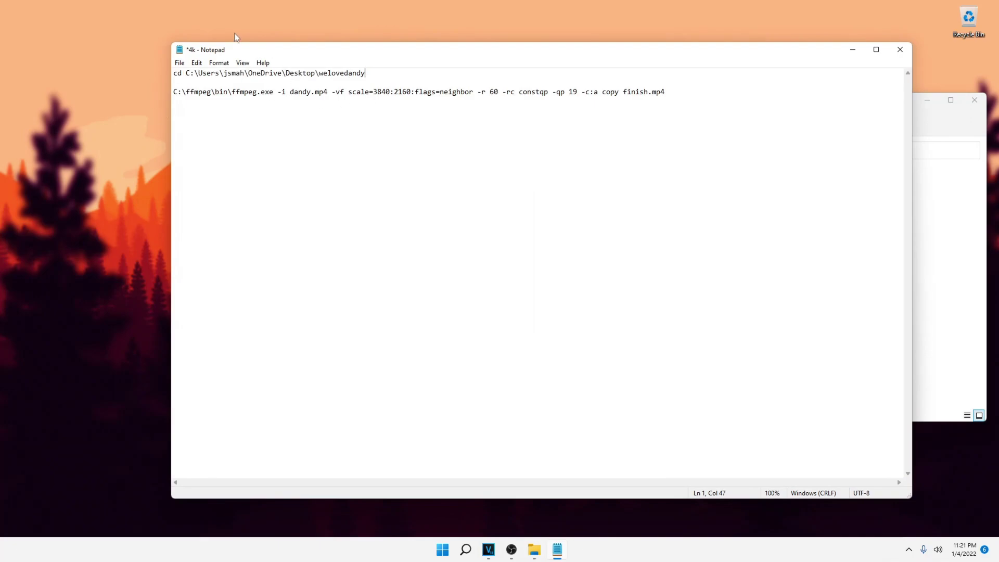
pyautogui.click(176, 65)
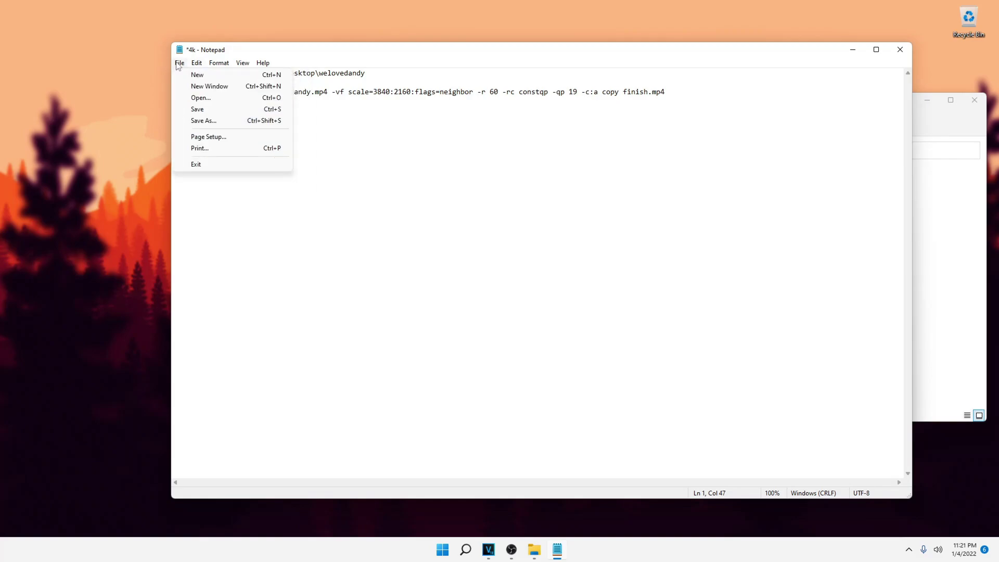
# Step: Save the script as 4k.bat with Save as type set to All Files
pyautogui.click(199, 121)
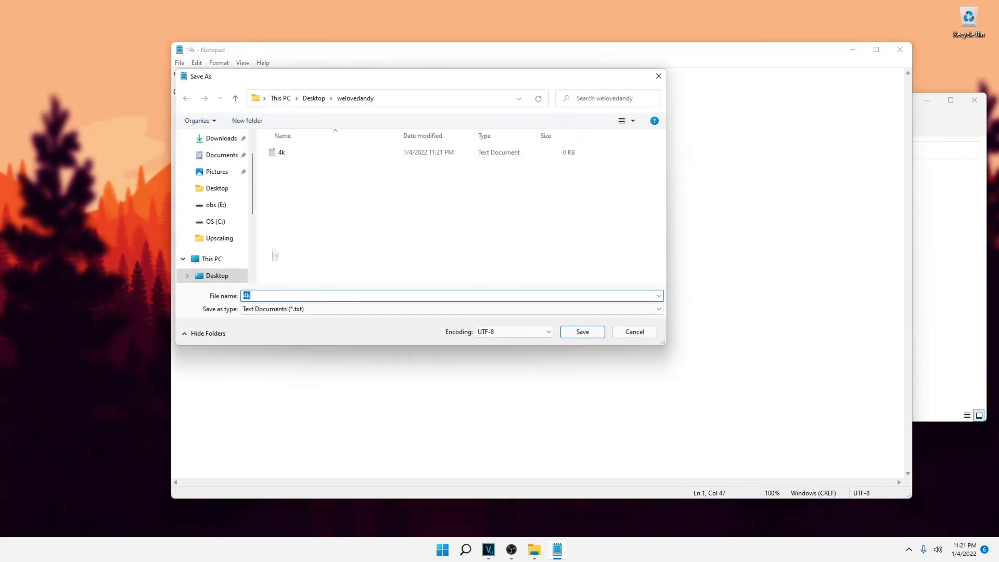
pyautogui.write('.bat')
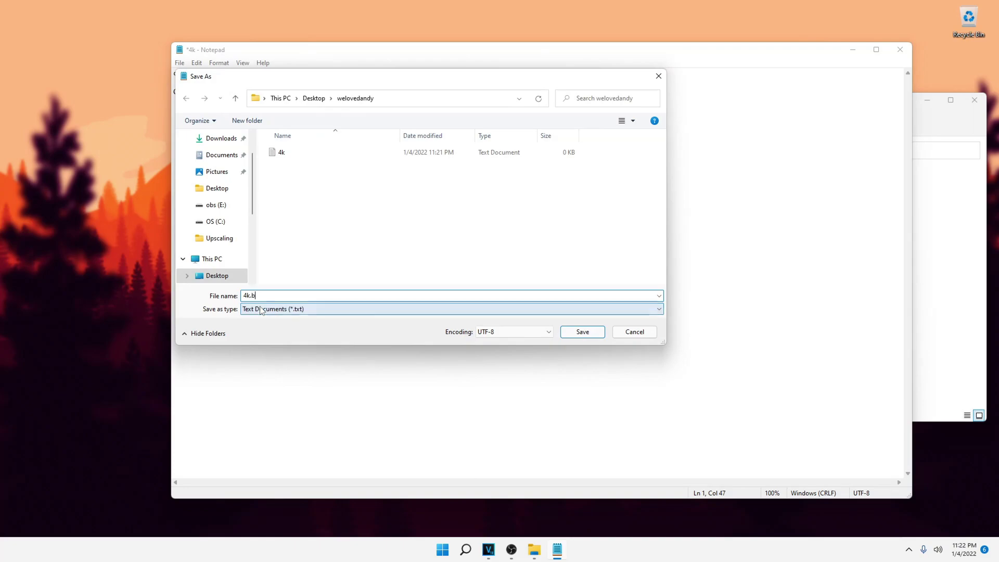
pyautogui.click(283, 312)
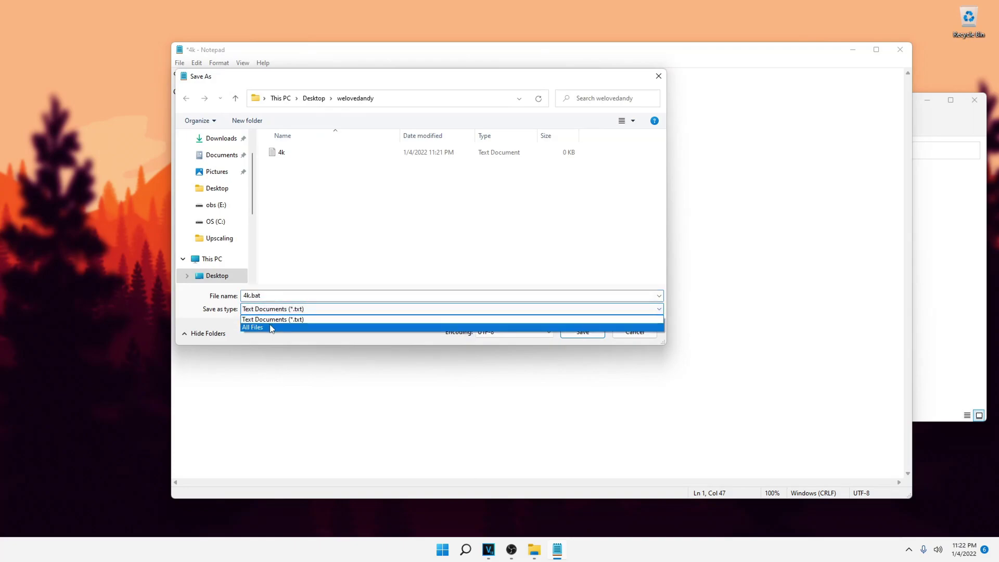
pyautogui.click(269, 324)
pyautogui.click(582, 332)
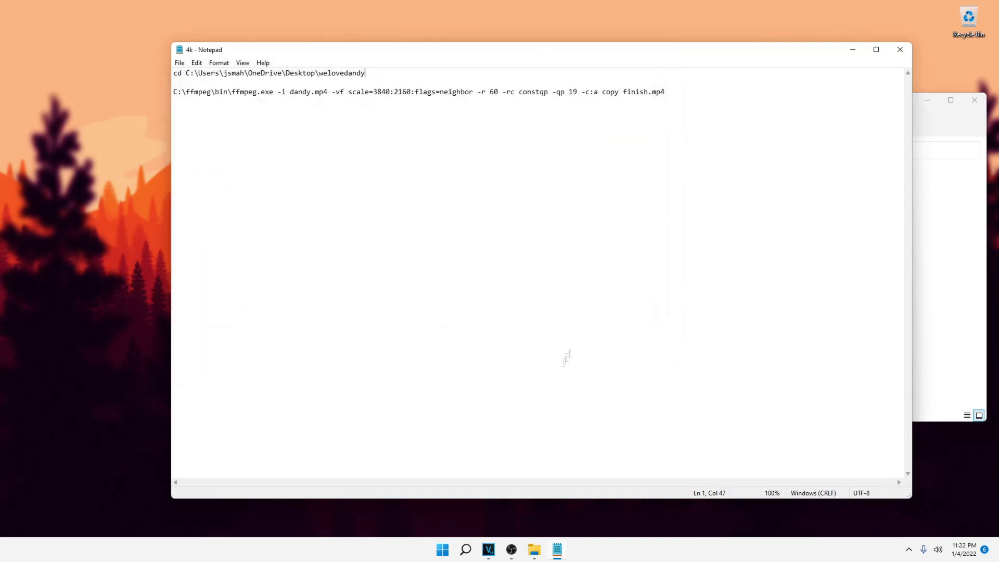
# Step: Close Notepad and delete the leftover empty 4k text file
pyautogui.click(534, 553)
pyautogui.click(900, 45)
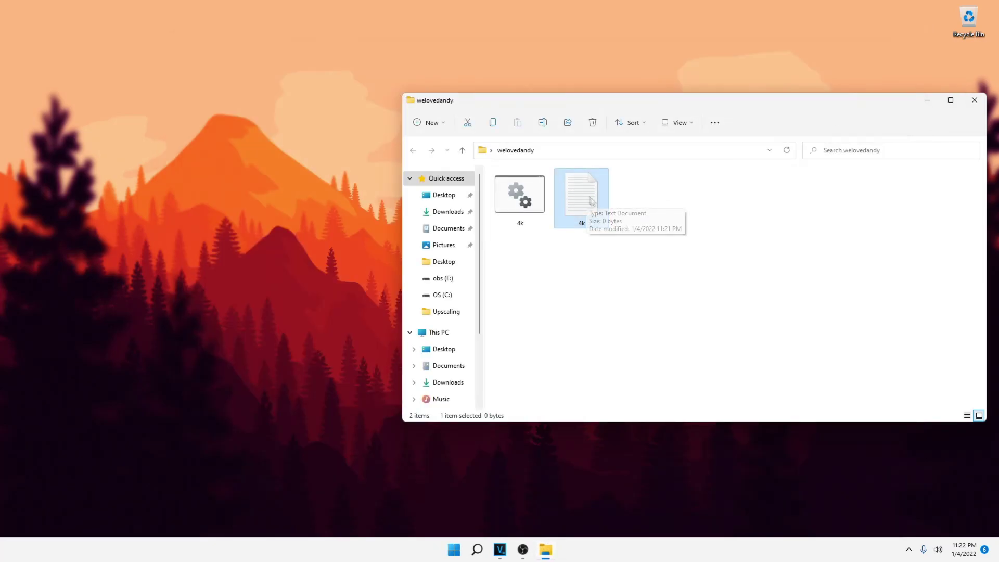
pyautogui.press('Delete')
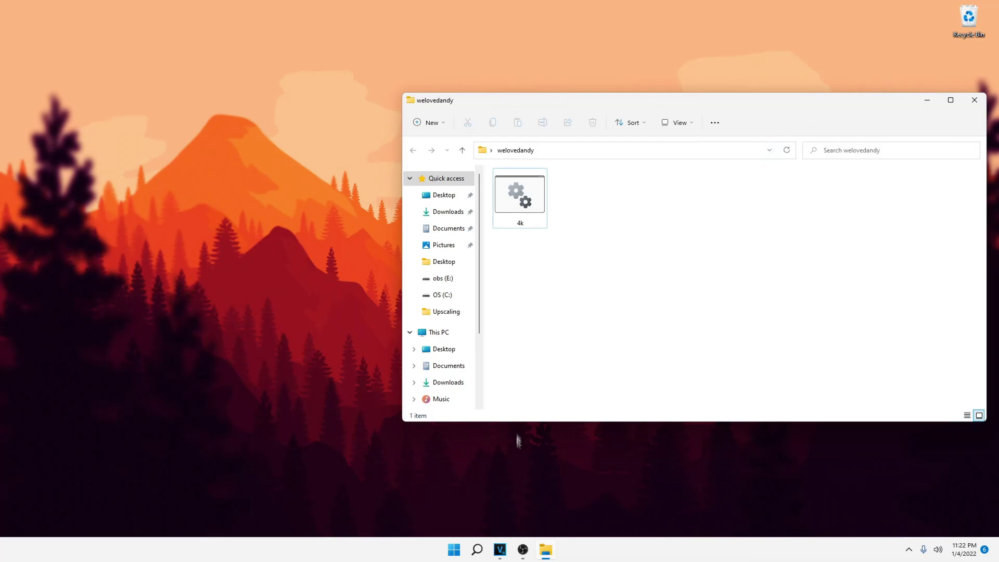
# Step: Paste the recorded .mp4 from drive E into the welovedandy folder
pyautogui.click(479, 550)
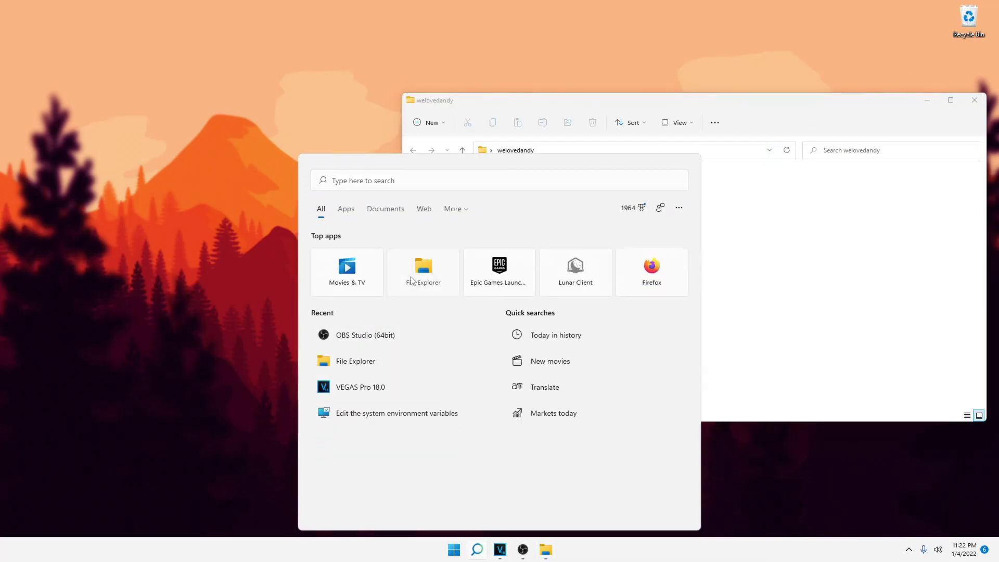
pyautogui.click(421, 274)
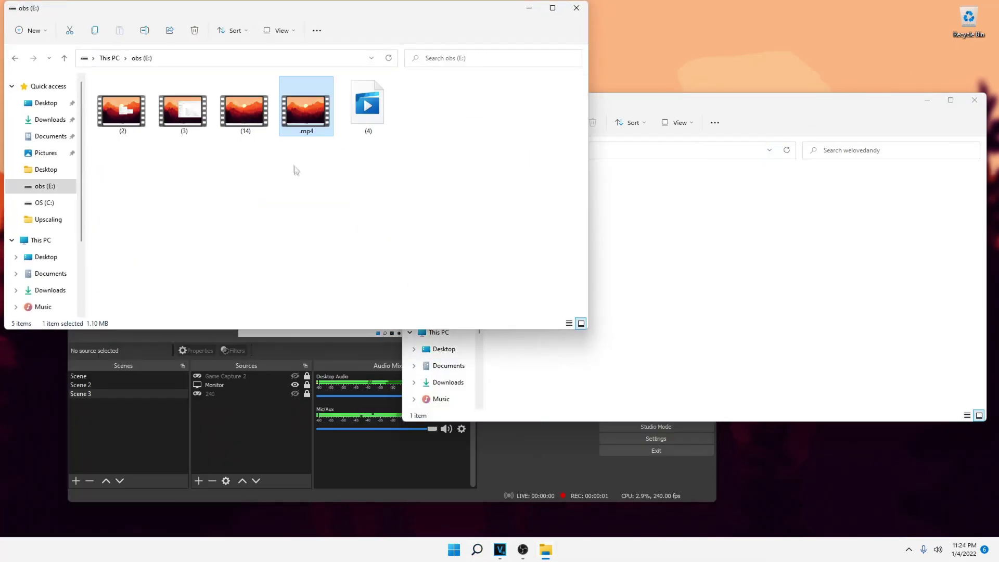
pyautogui.click(700, 197)
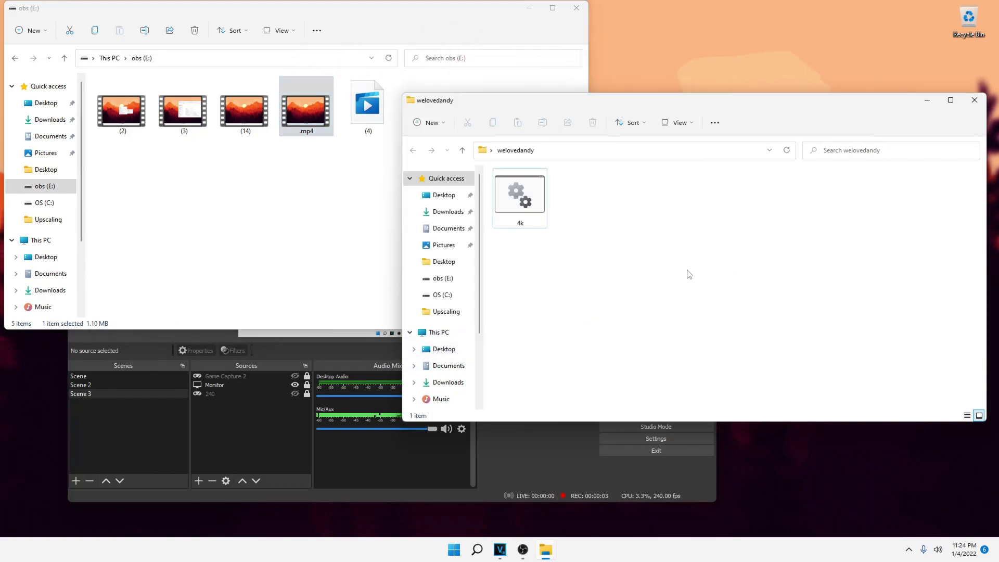
pyautogui.hotkey('ctrl', 'v')
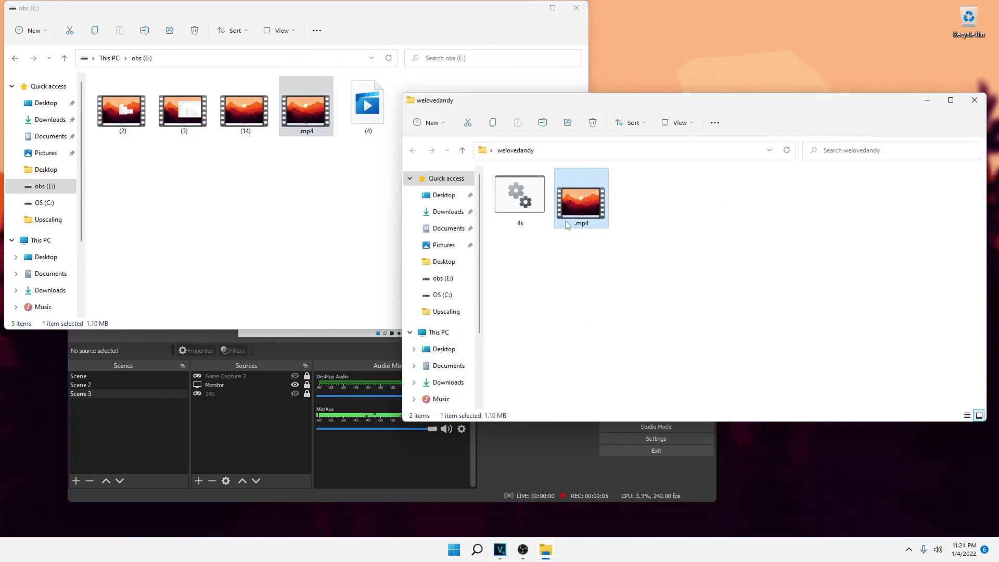
# Step: Rename the pasted video to dandy.mp4
pyautogui.rightClick(578, 213)
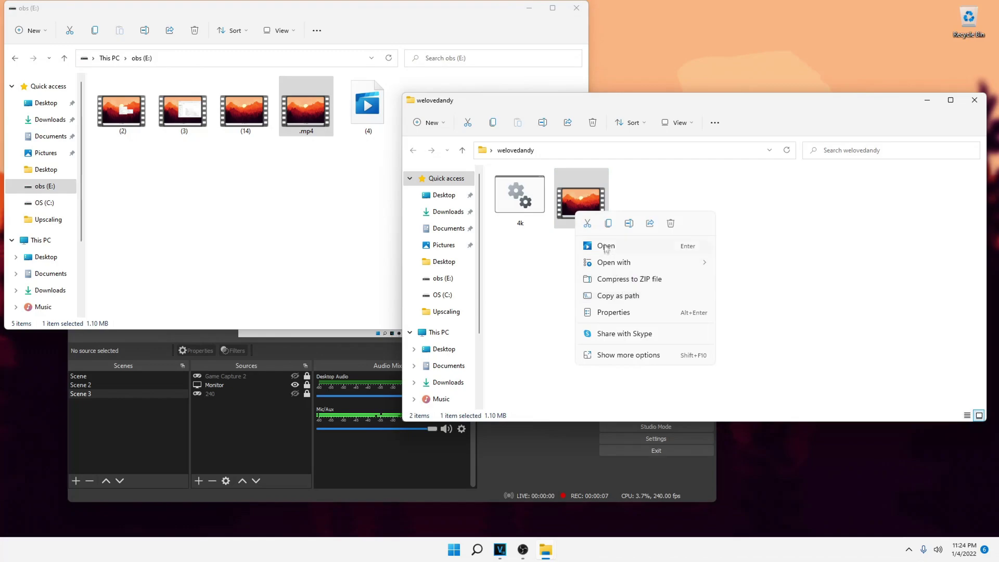
pyautogui.click(628, 224)
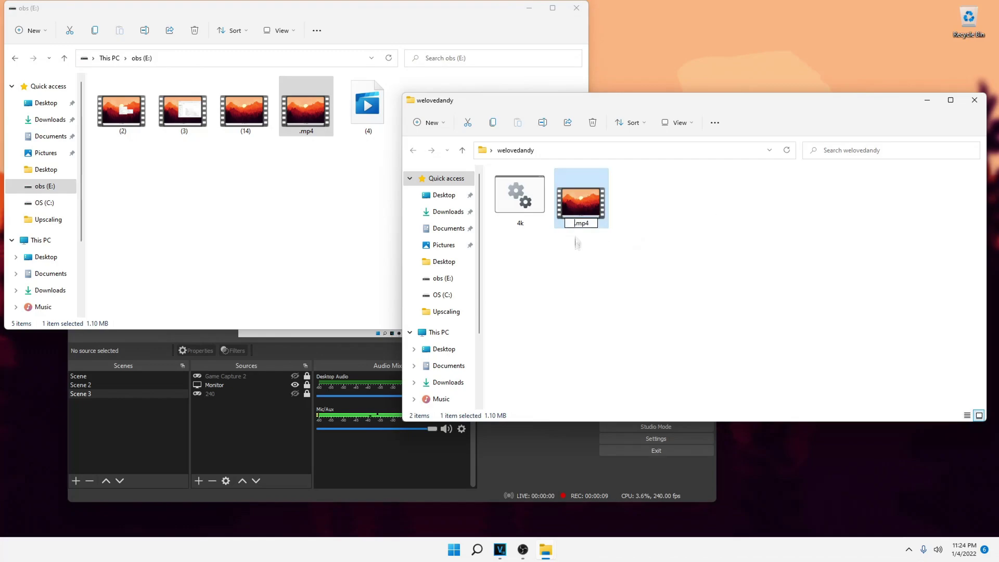
pyautogui.write('dandu')
pyautogui.press('BackSpace')
pyautogui.write('y')
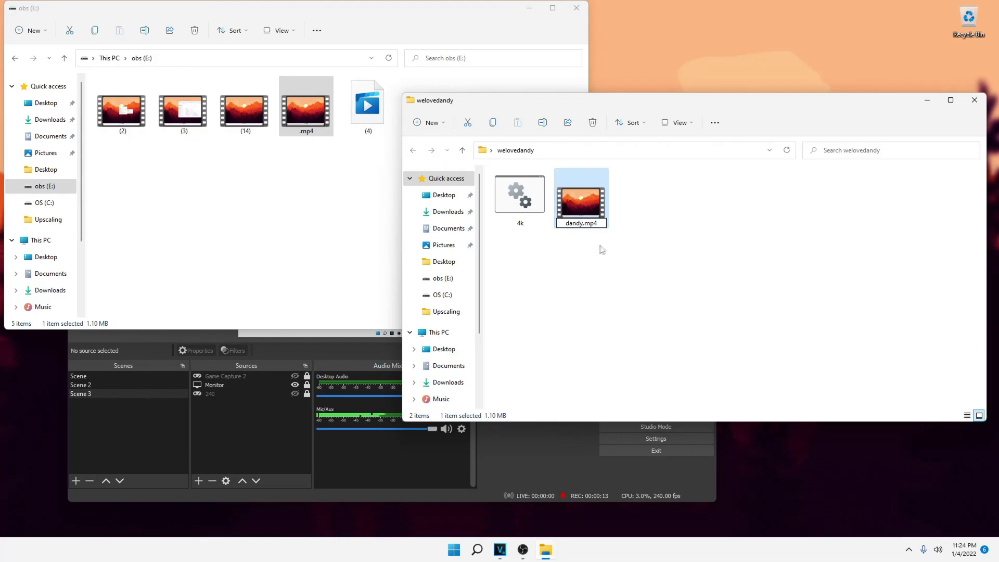
pyautogui.click(628, 234)
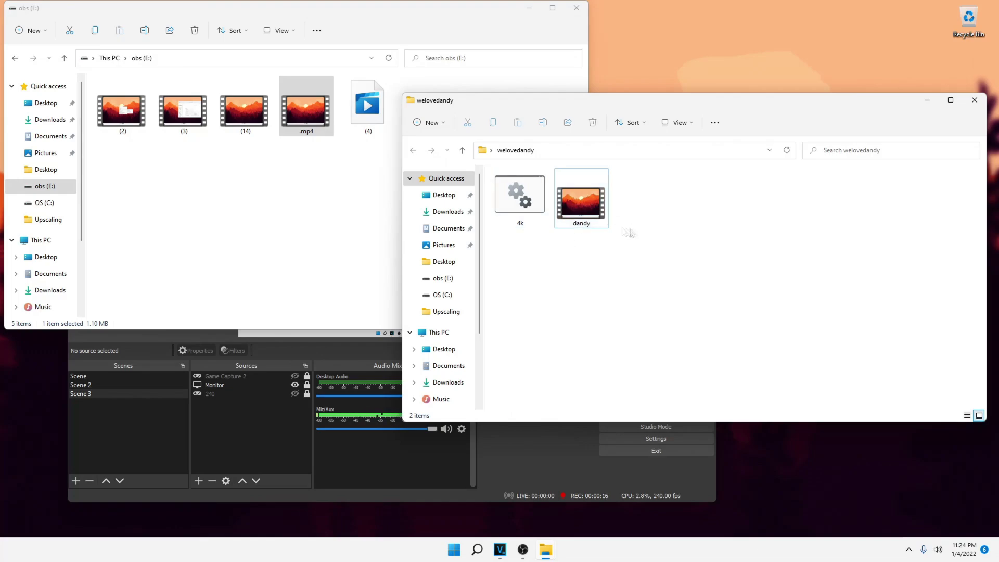
# Step: Run 4k.bat, maximize the Command Prompt window, and wait for finish.mp4 to appear
pyautogui.doubleClick(515, 203)
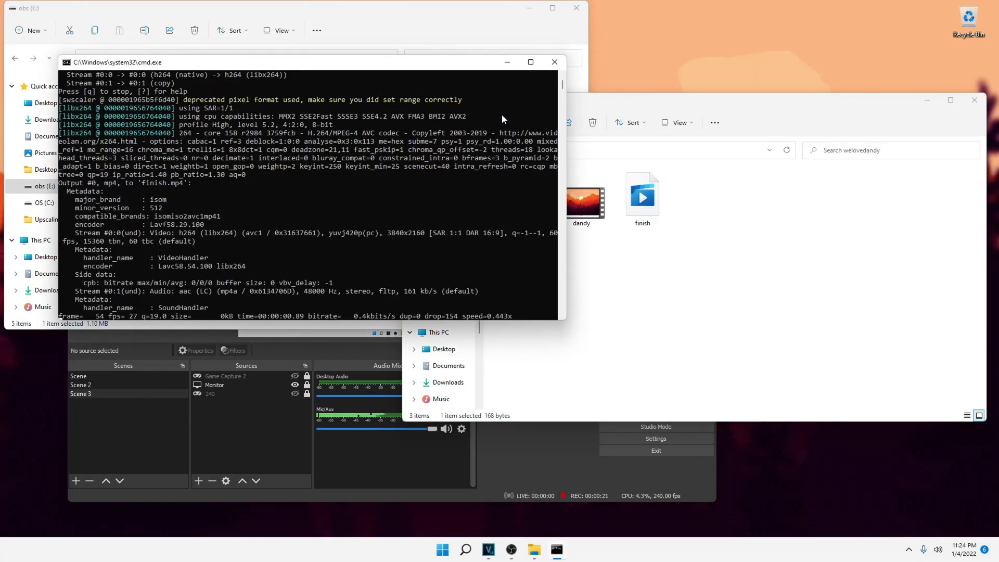
pyautogui.click(531, 63)
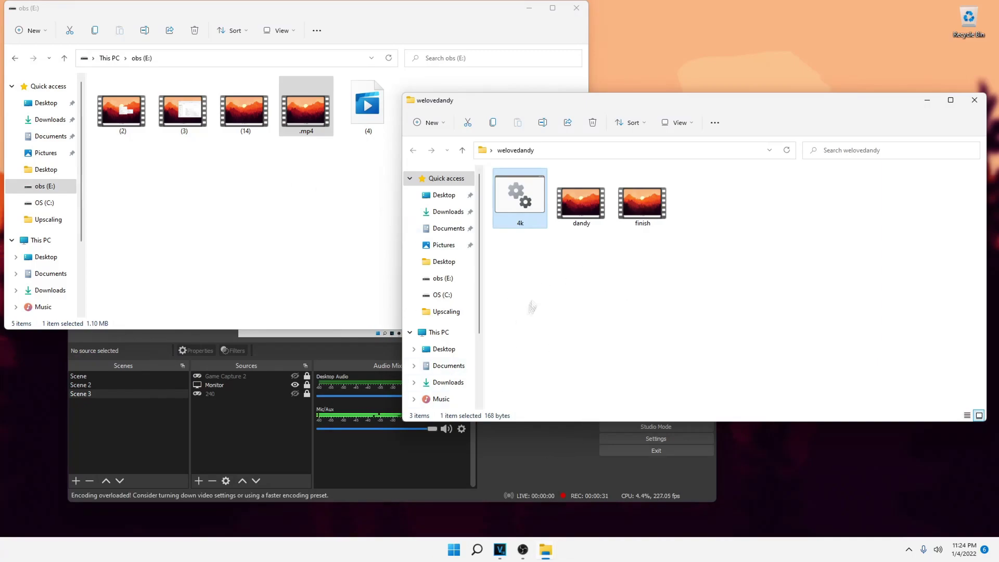
pyautogui.click(776, 228)
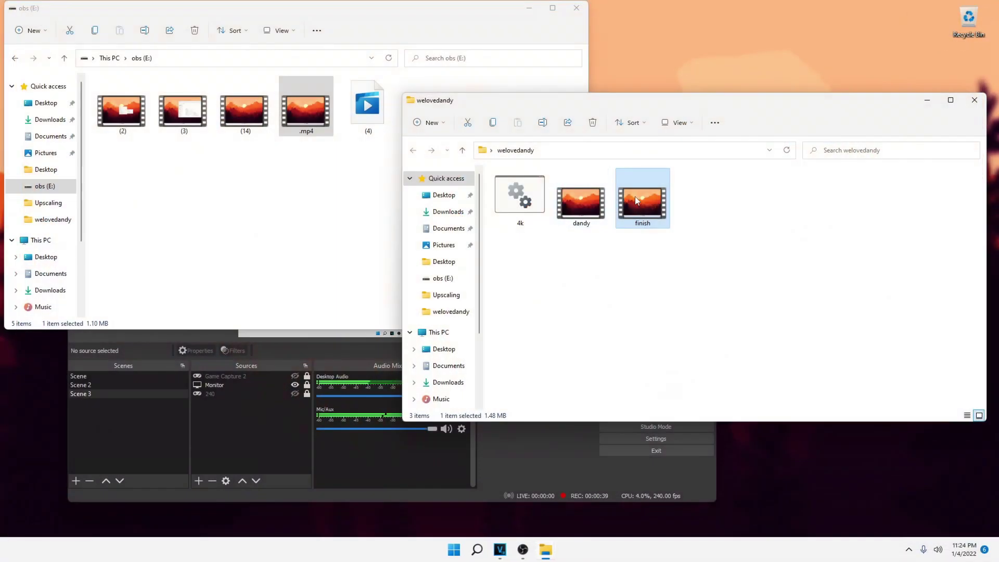
pyautogui.rightClick(641, 202)
pyautogui.click(663, 342)
pyautogui.click(686, 528)
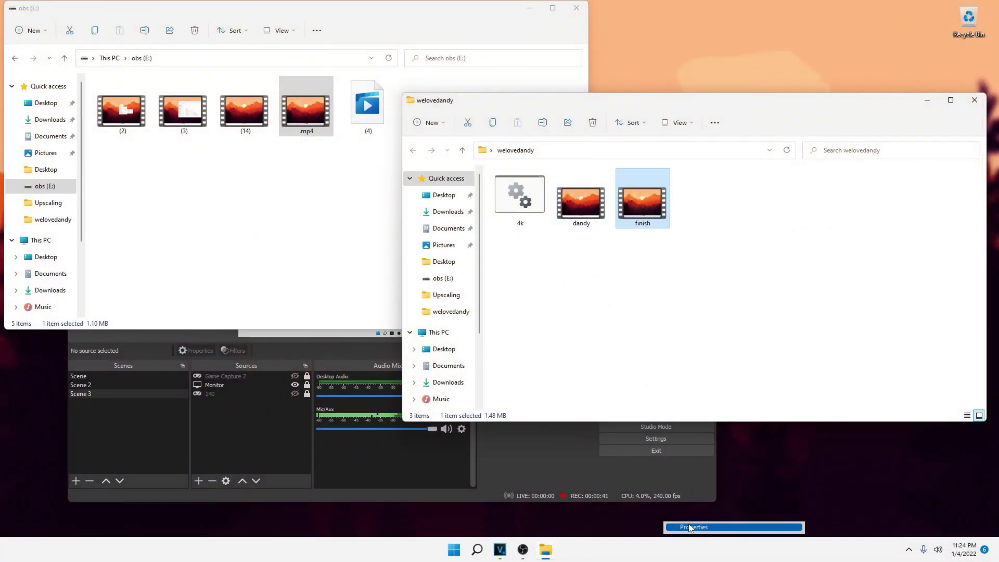
pyautogui.click(705, 222)
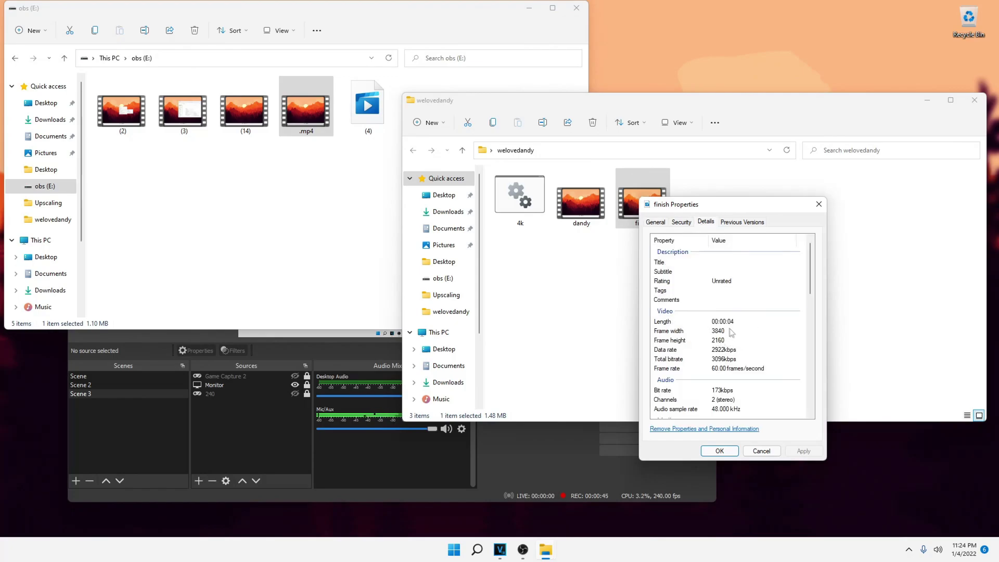
pyautogui.click(719, 451)
pyautogui.click(580, 202)
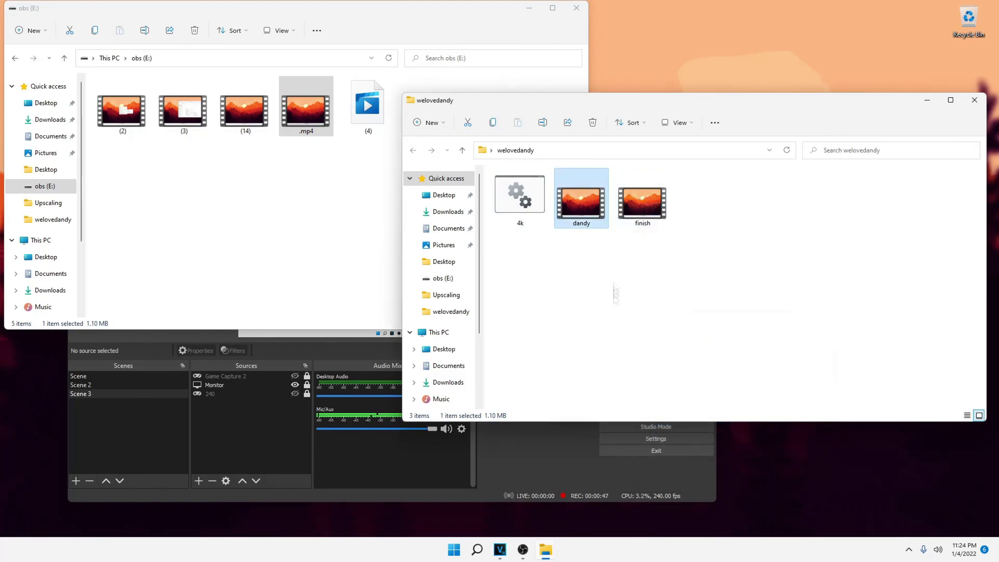
pyautogui.rightClick(586, 214)
pyautogui.click(655, 356)
pyautogui.click(692, 353)
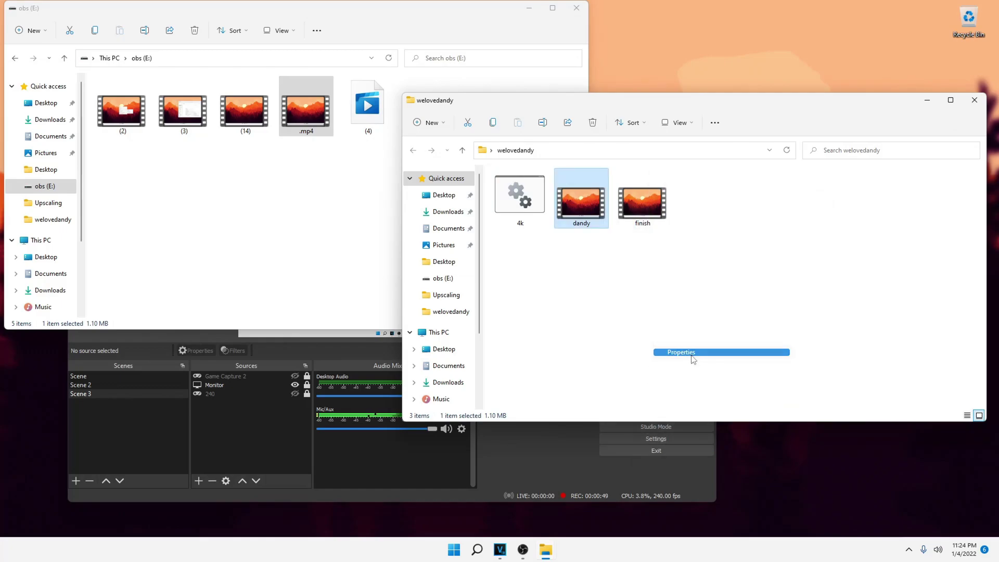
pyautogui.click(658, 241)
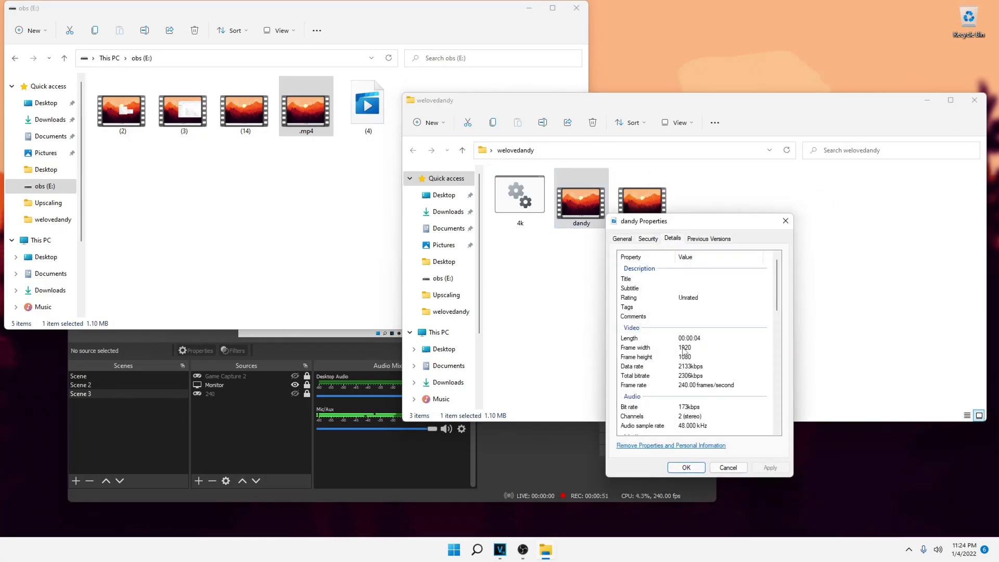
# Step: Close the dandy Properties, maximize the welovedandy folder, and bring up the OBS recorder
pyautogui.click(685, 467)
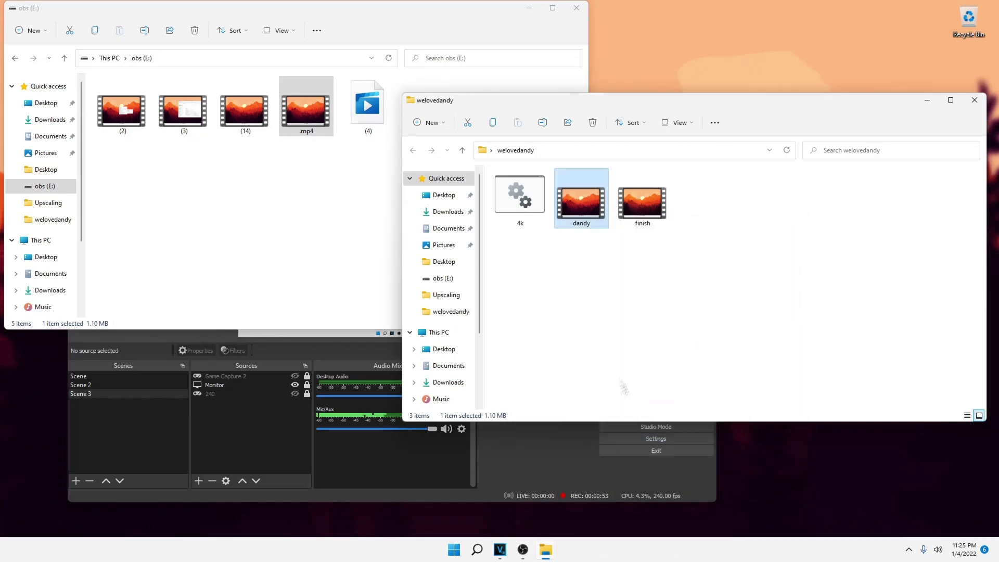
pyautogui.click(950, 100)
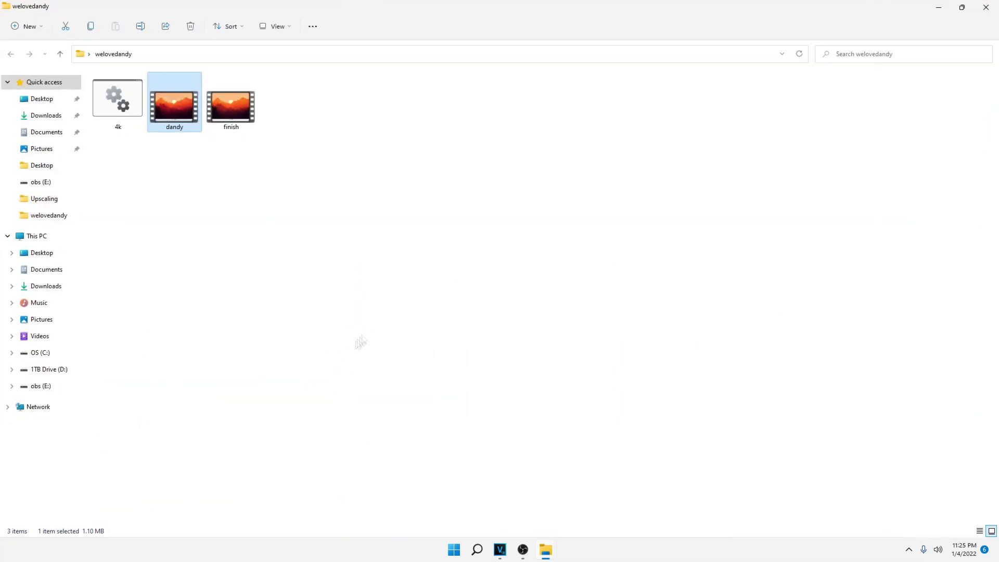
pyautogui.click(522, 548)
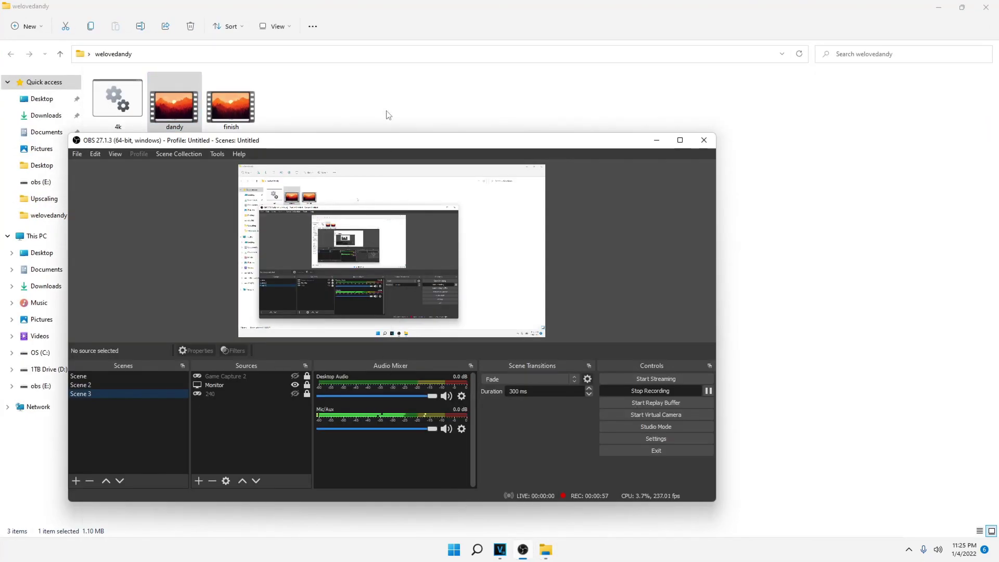